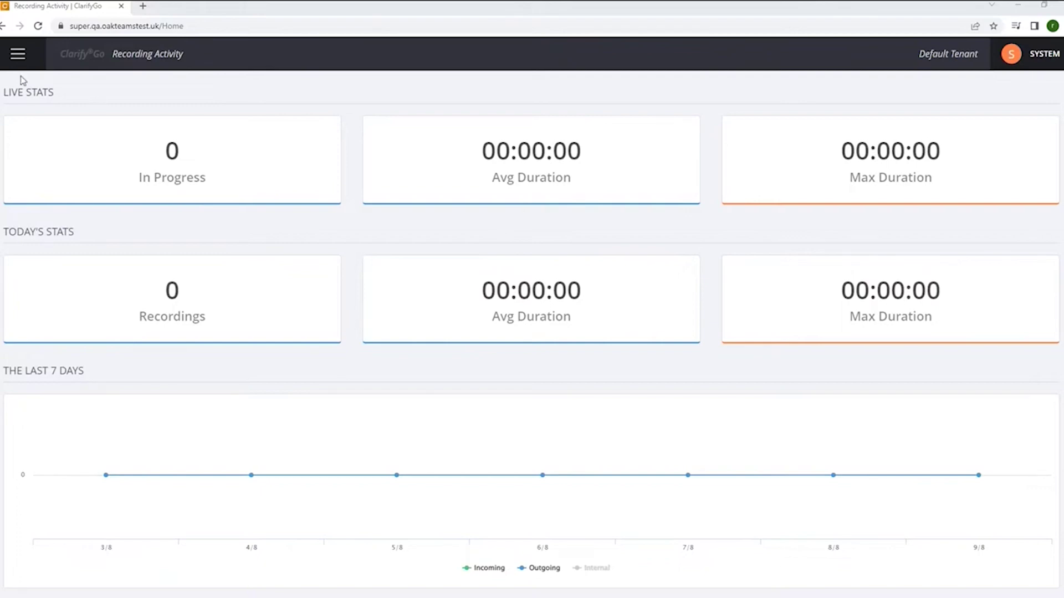
Go to the user management list in the settings and start a new user
left_click(17, 54)
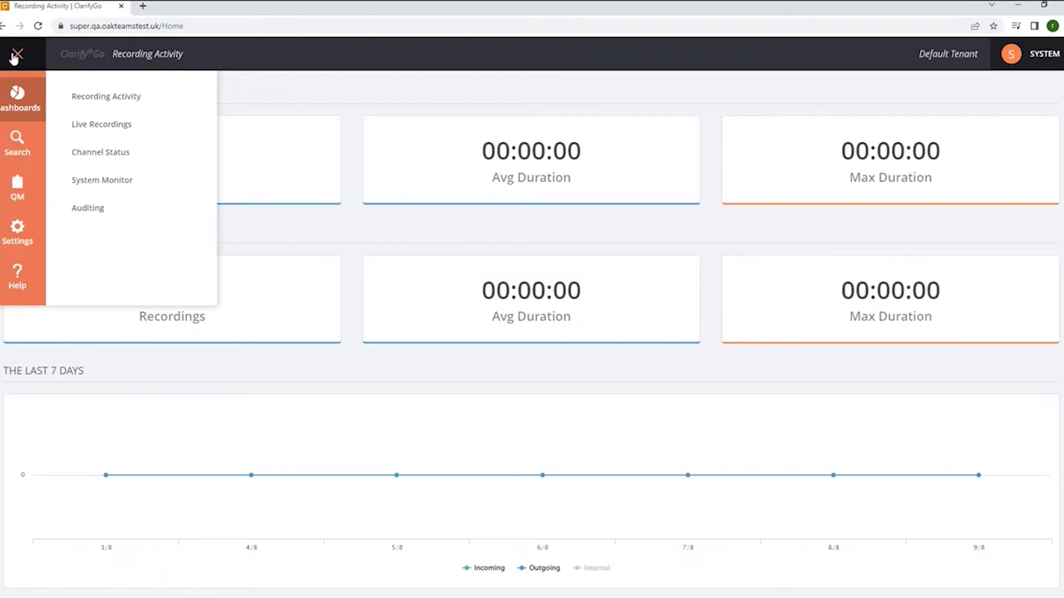
left_click(24, 238)
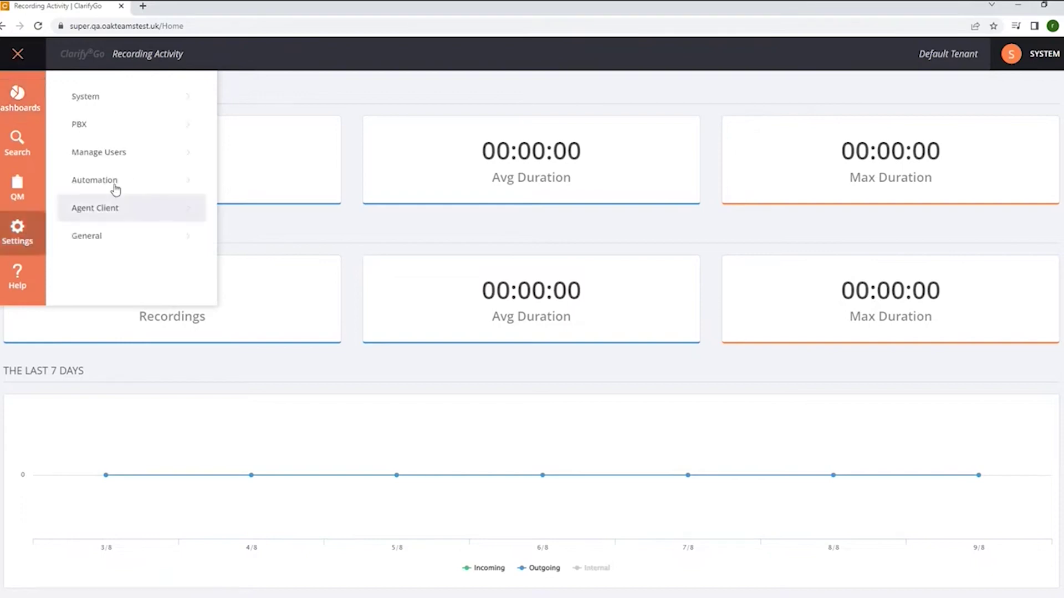
left_click(106, 162)
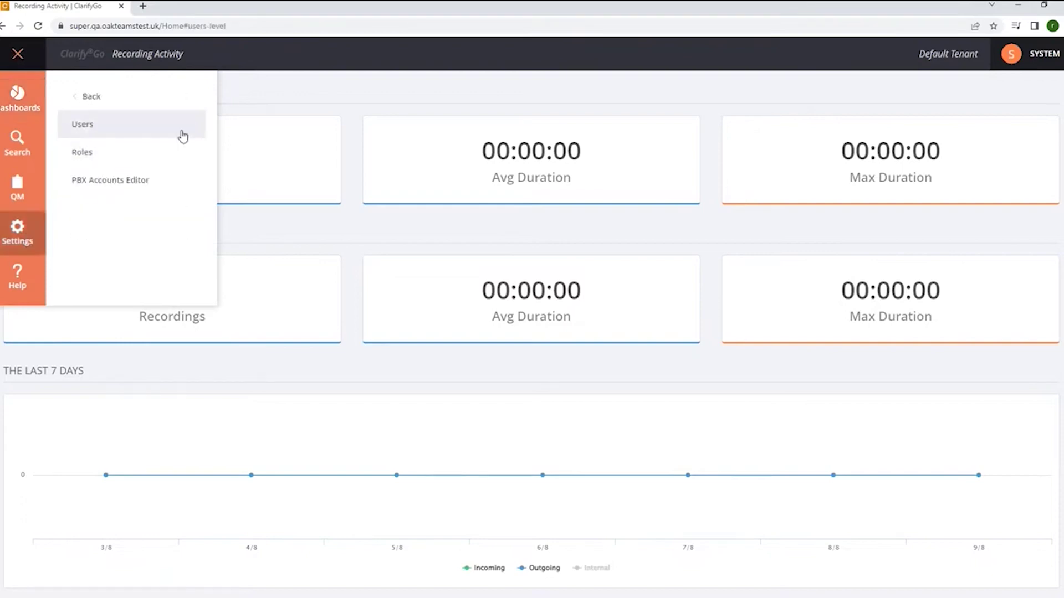
left_click(98, 126)
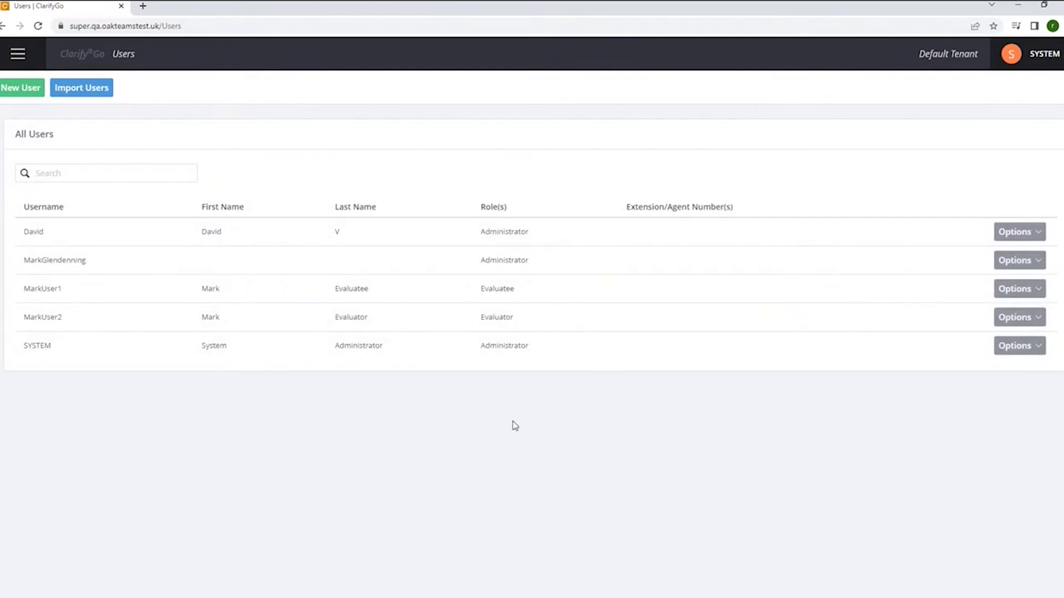
left_click(4, 90)
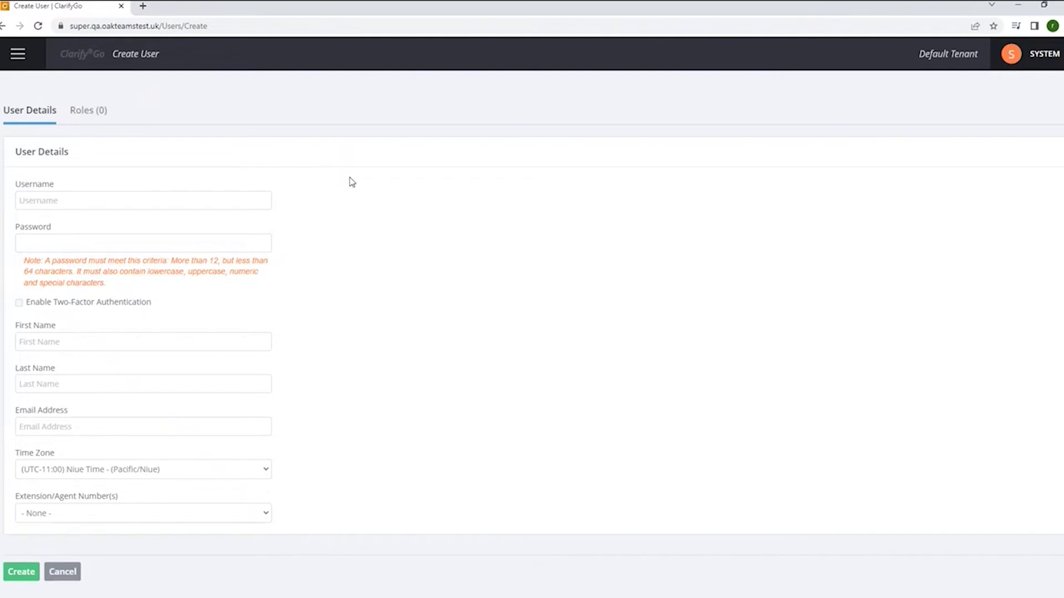
Enter DemoUser as the username, fill in the account password, and assign the User Four extension/agent number
left_click(158, 198)
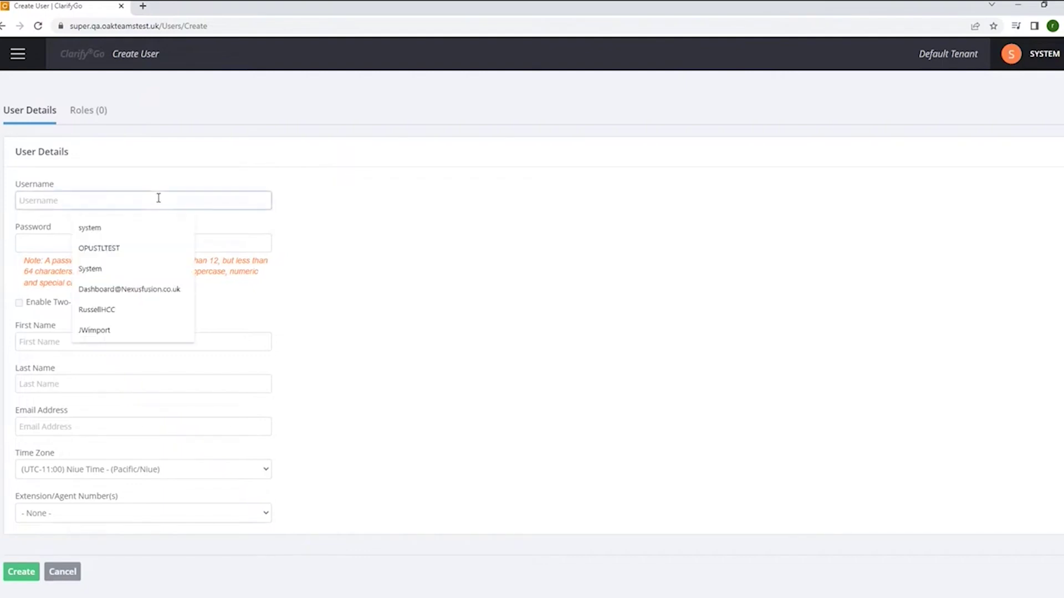
type("Demo")
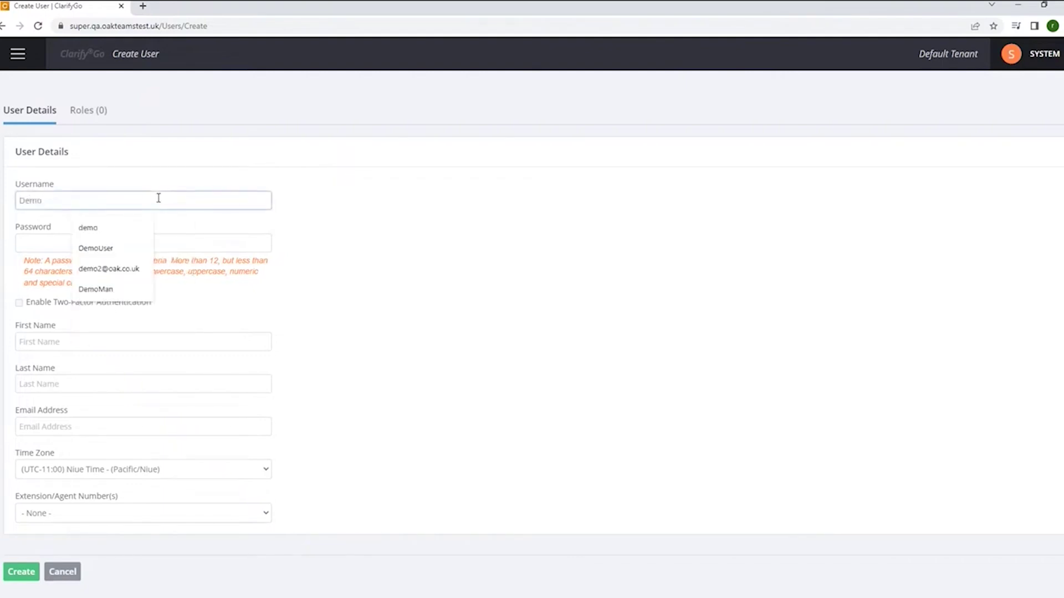
type("User")
key("Tab")
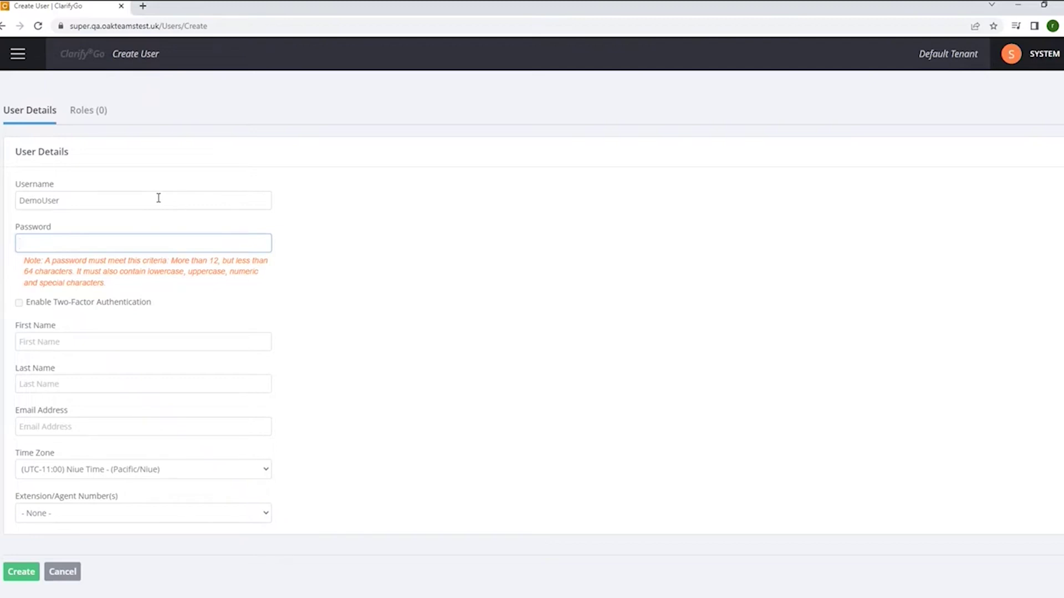
type("Demo•••••••••")
left_click(260, 516)
left_click(95, 428)
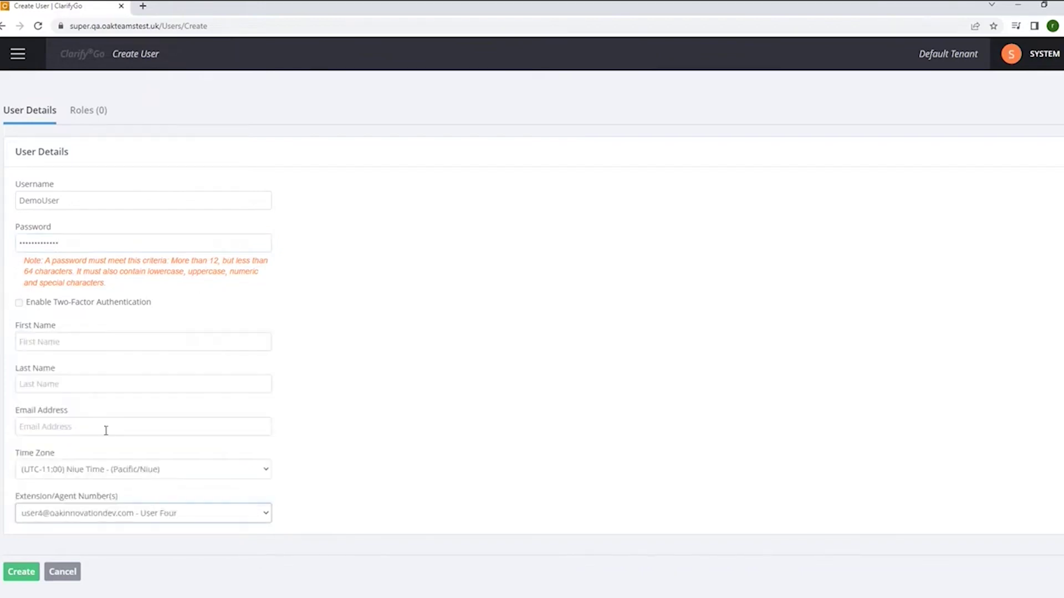
Assign the User role to the new account and create it
left_click(95, 112)
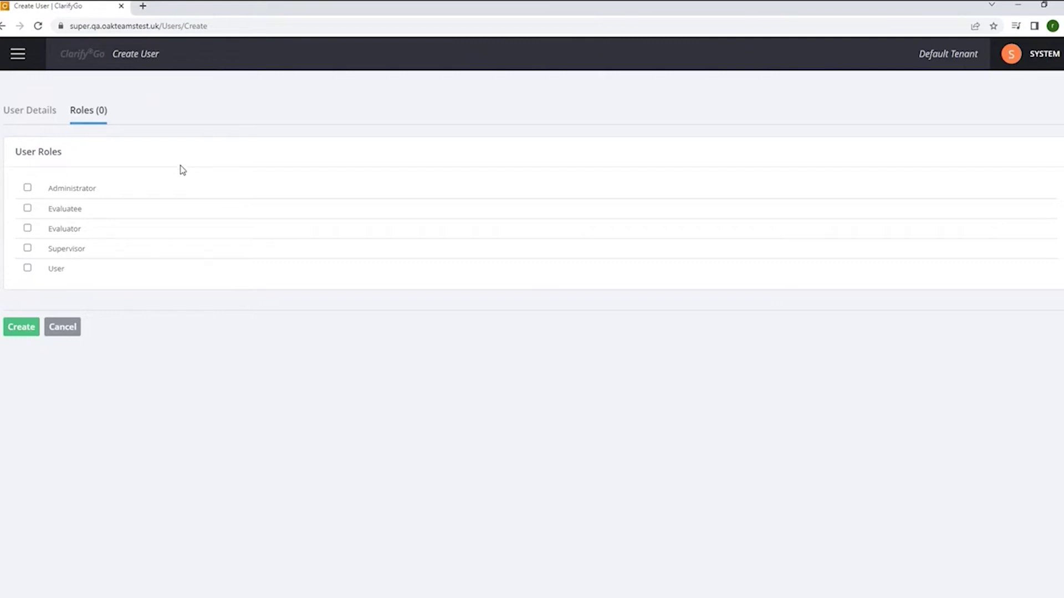
left_click(28, 269)
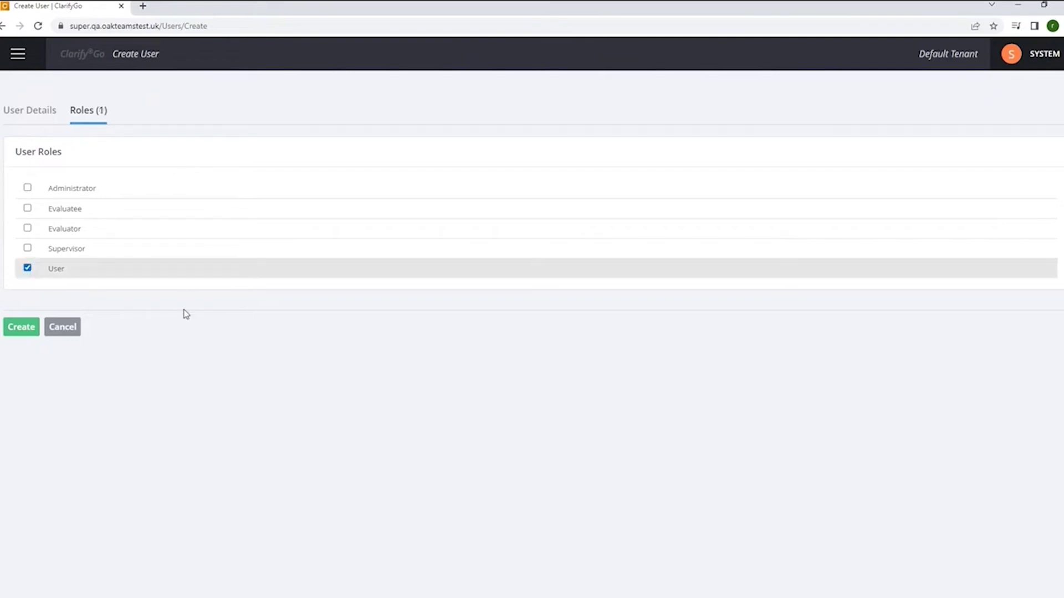
left_click(26, 332)
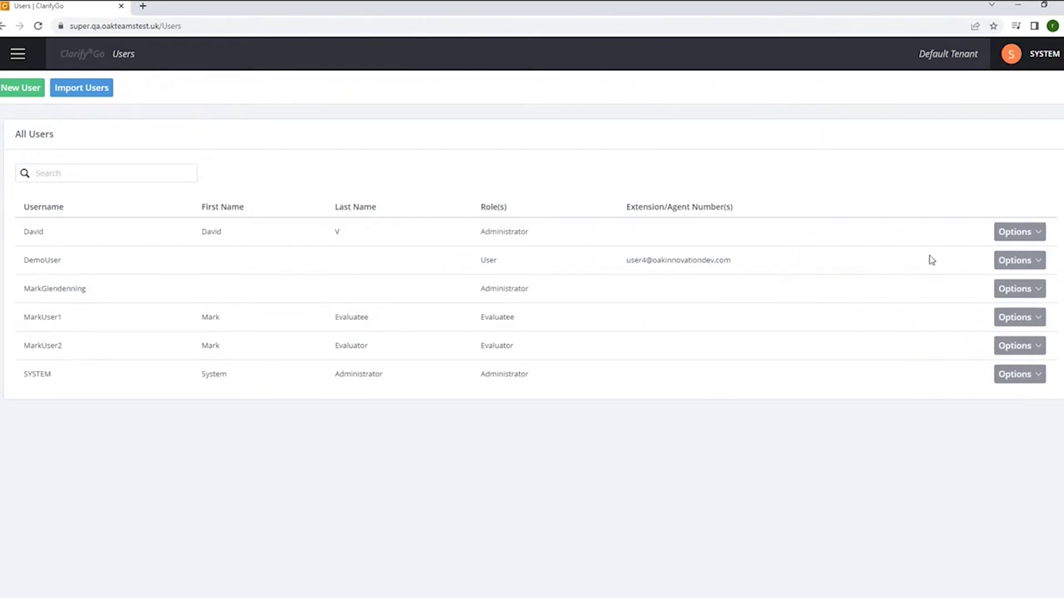
Edit DemoUser to set the first name to Demo and the last name to User, and save the changes
left_click(1047, 260)
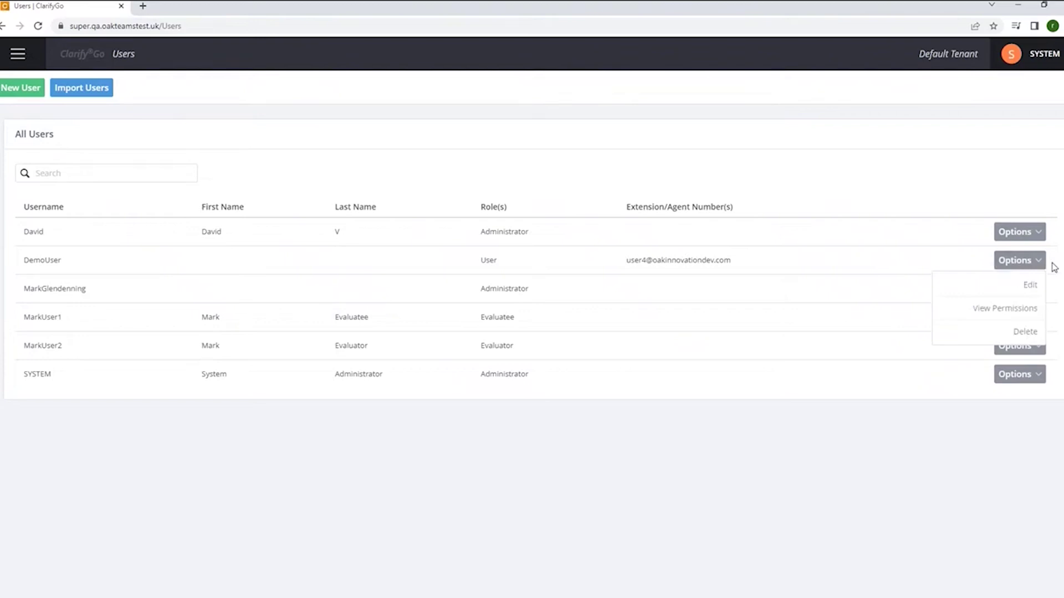
left_click(1029, 285)
left_click(53, 342)
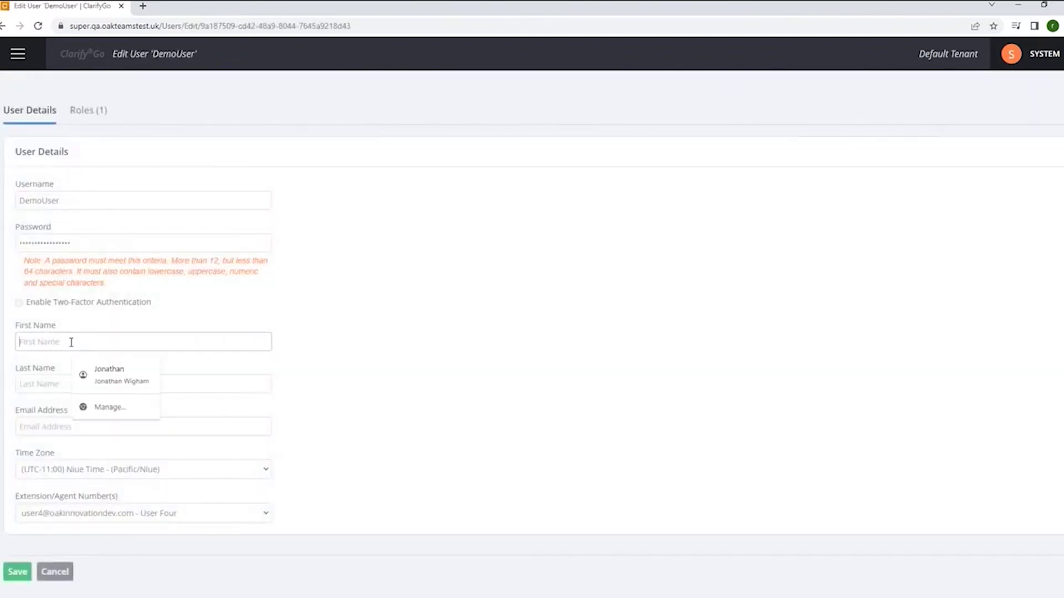
type("S")
key("BackSpace")
type("Demo")
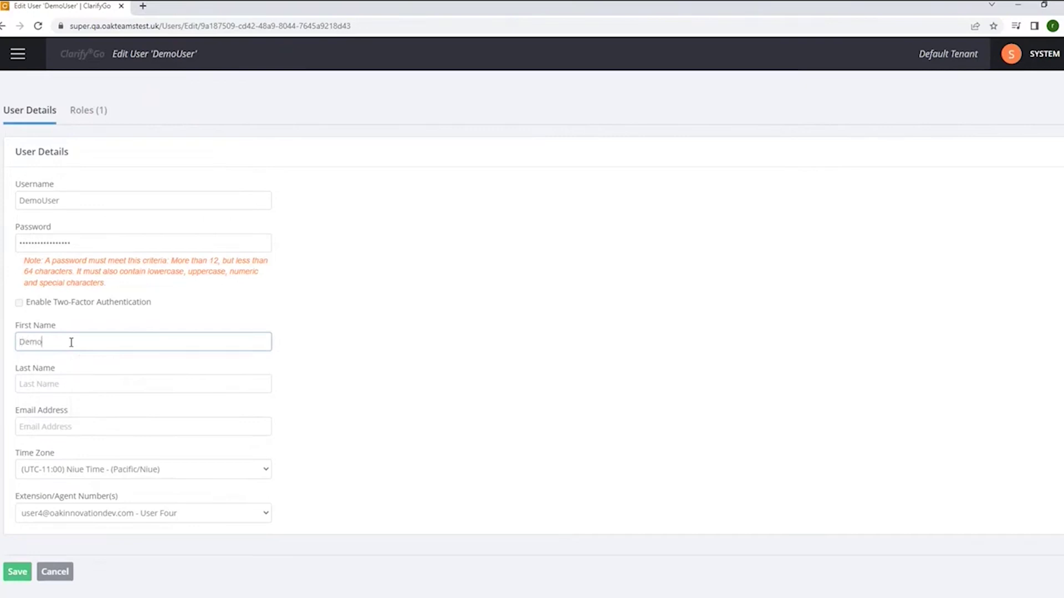
key("Tab")
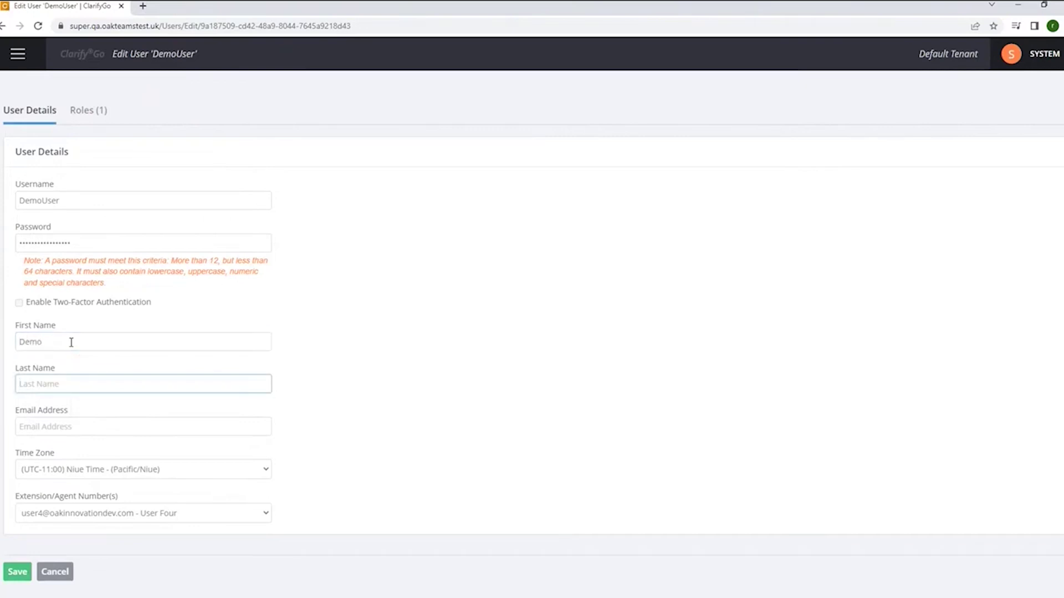
type("User")
left_click(11, 575)
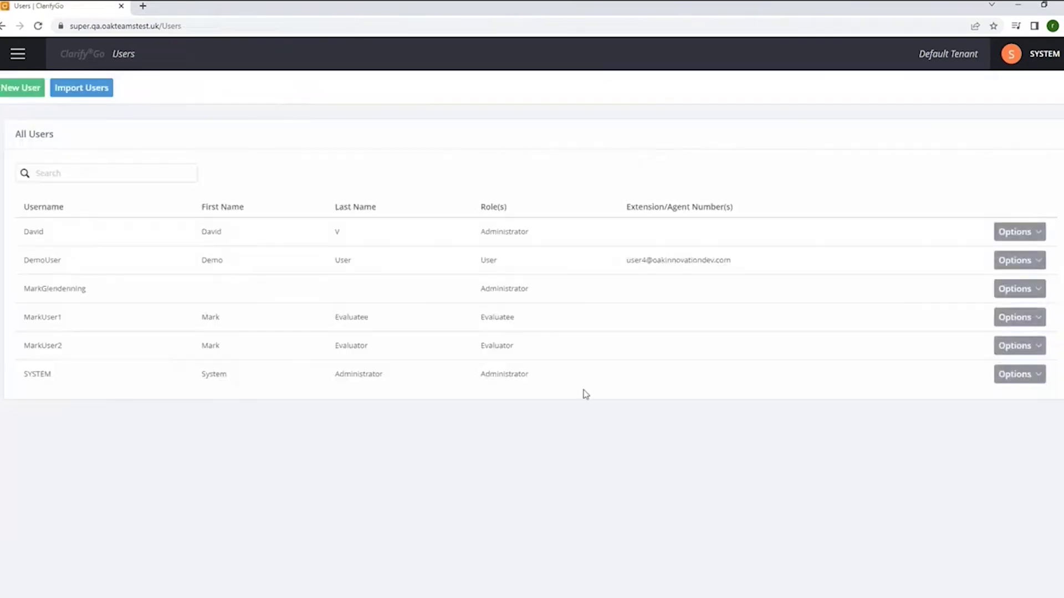
Delete the DemoUser account and confirm the deletion
left_click(1039, 264)
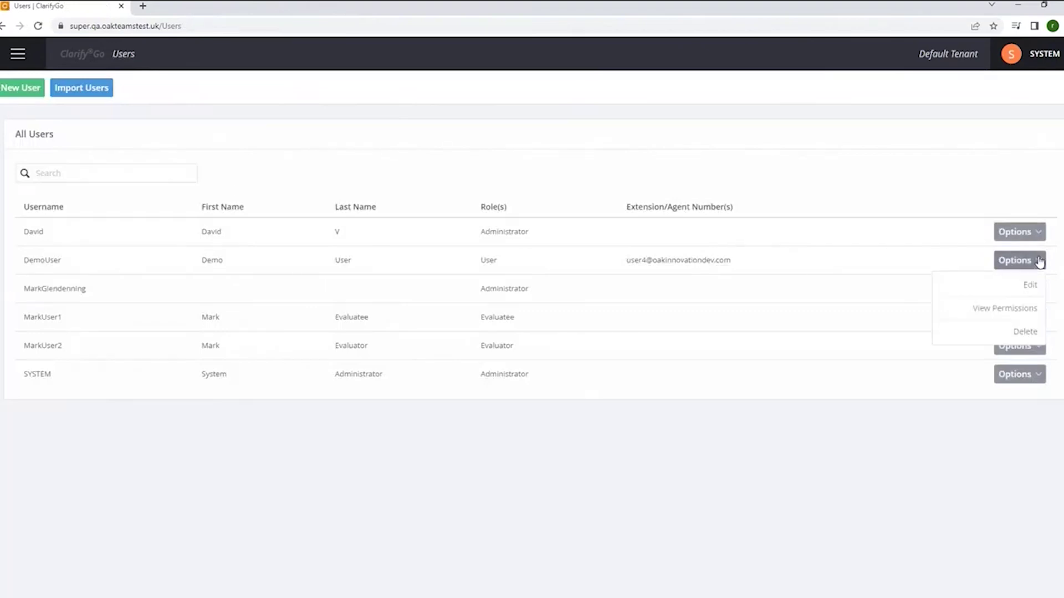
left_click(1026, 332)
left_click(597, 366)
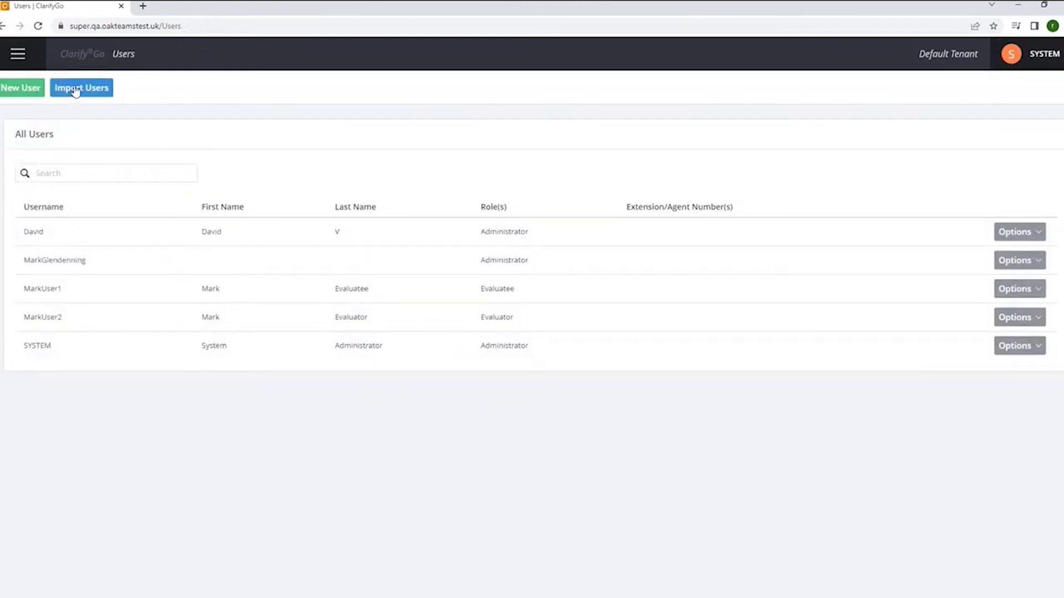
Import users from the desktop file User import Test file.csv and return to the user list
left_click(76, 90)
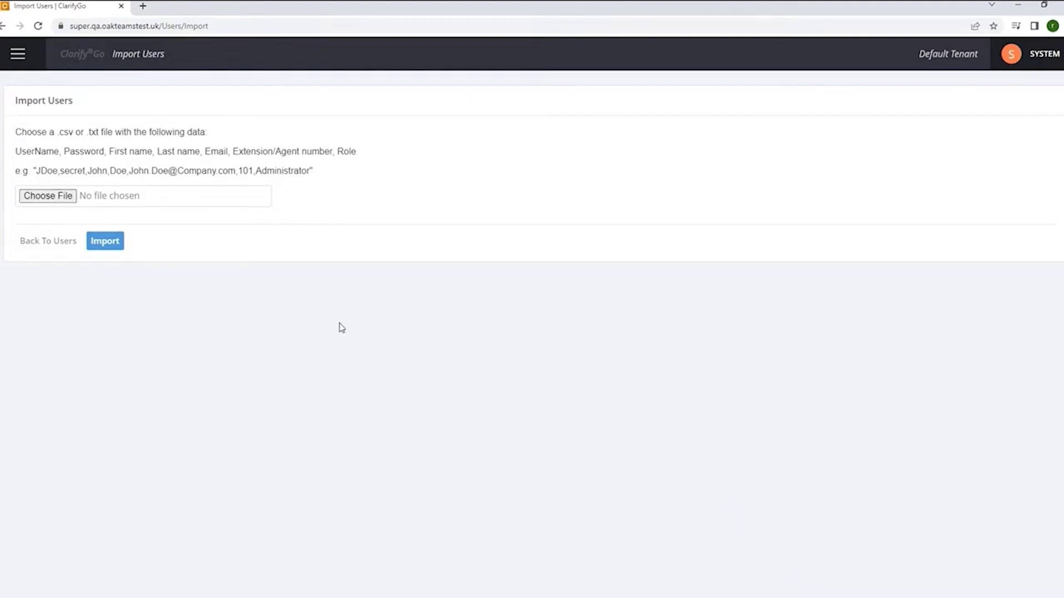
left_click(67, 198)
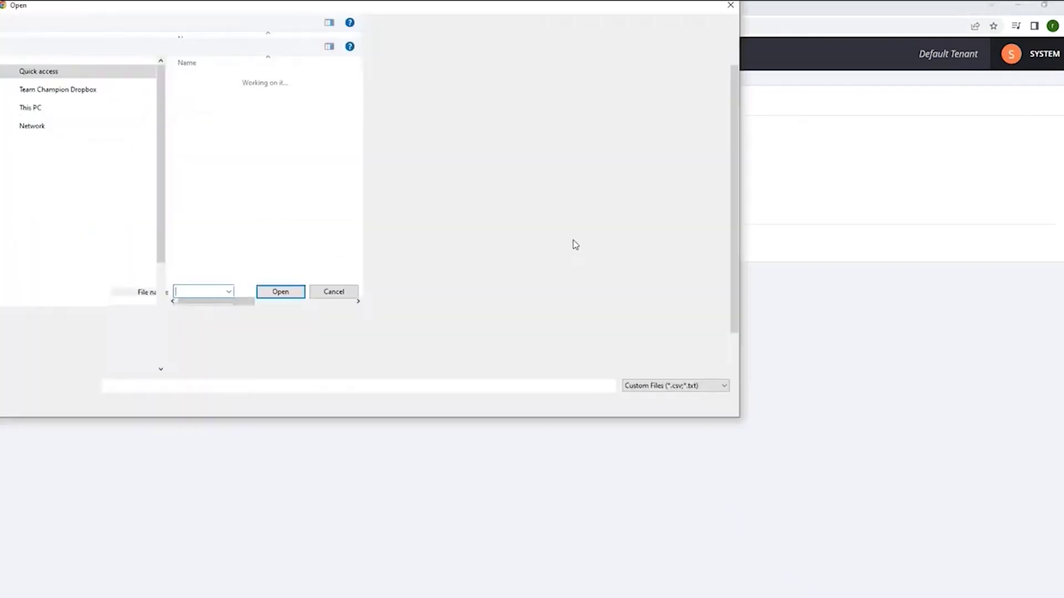
left_click(268, 357)
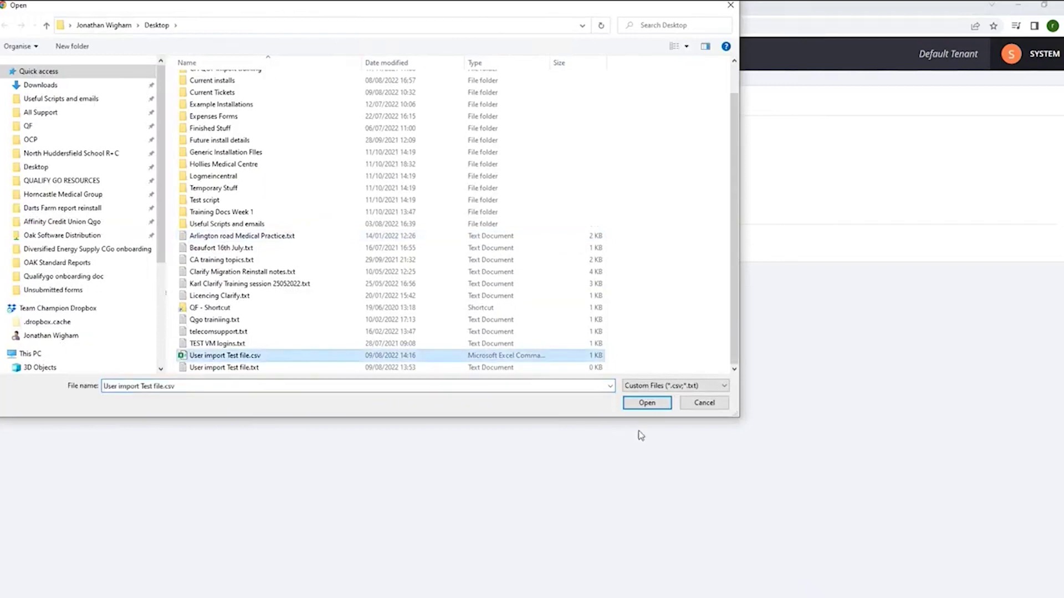
left_click(658, 406)
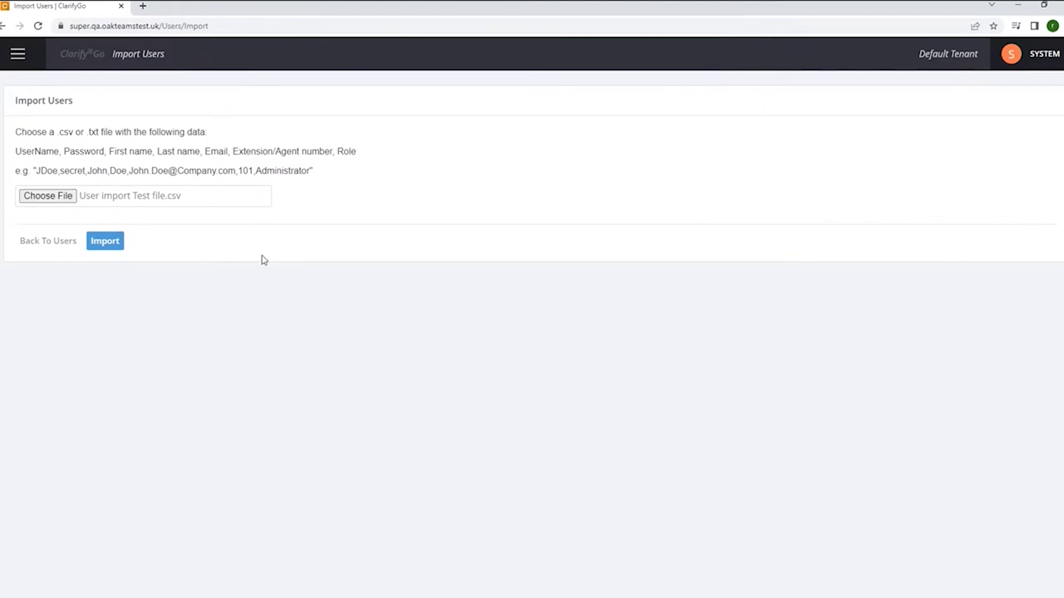
left_click(113, 247)
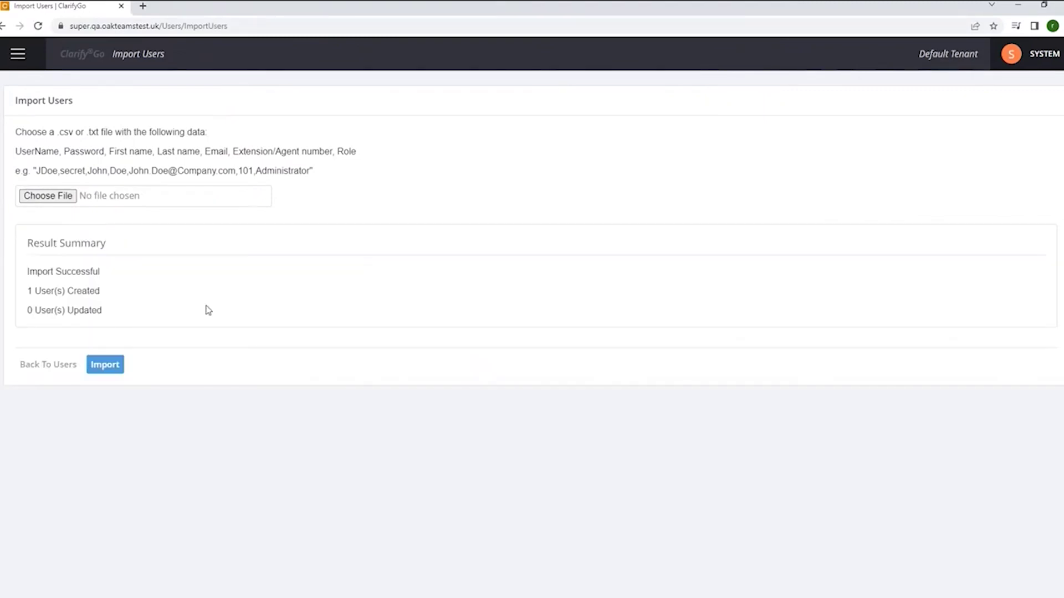
left_click(60, 365)
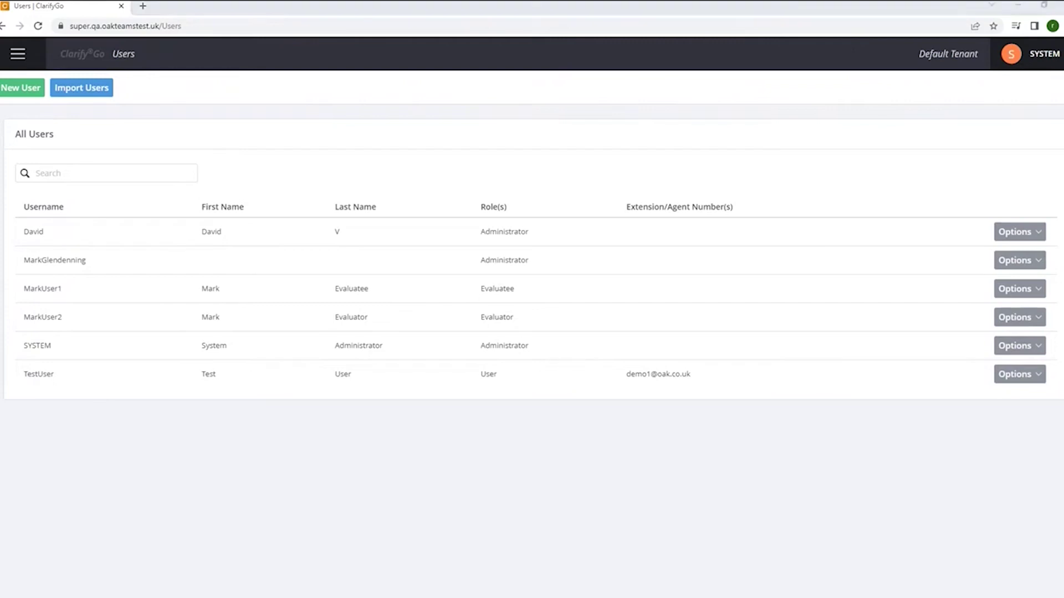
Examine the order and format of the user fields in User import Test file.csv in Notepad, and close the file
left_click_drag(656, 220, 570, 397)
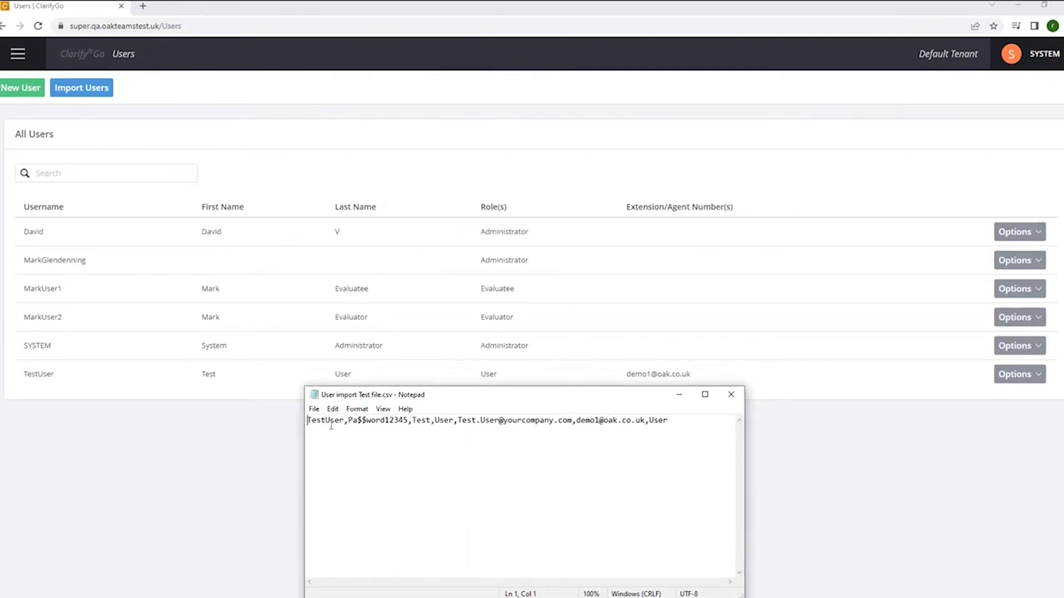
left_click_drag(348, 420, 408, 420)
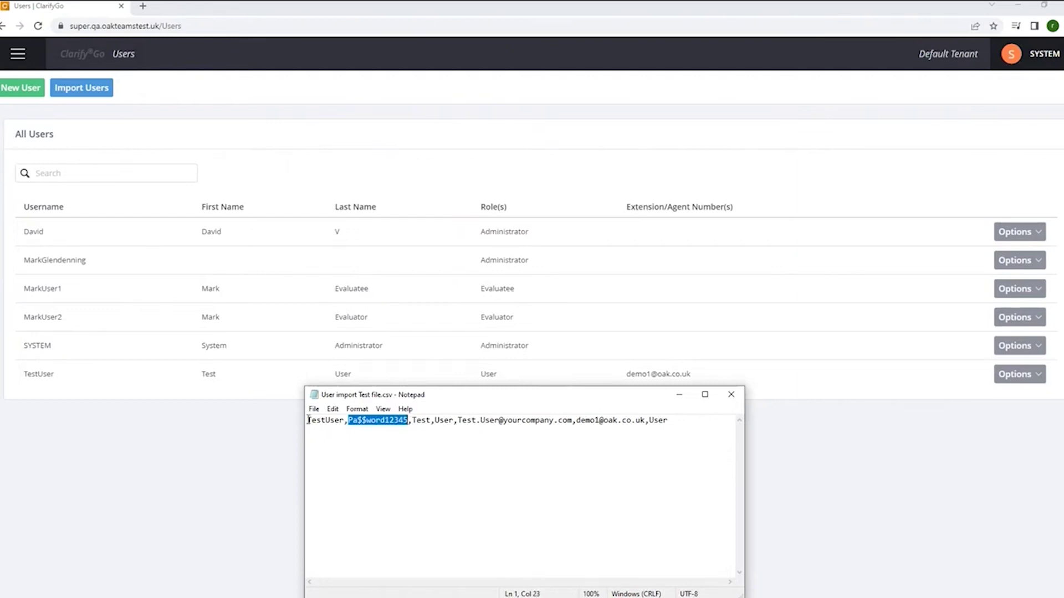
left_click(670, 420)
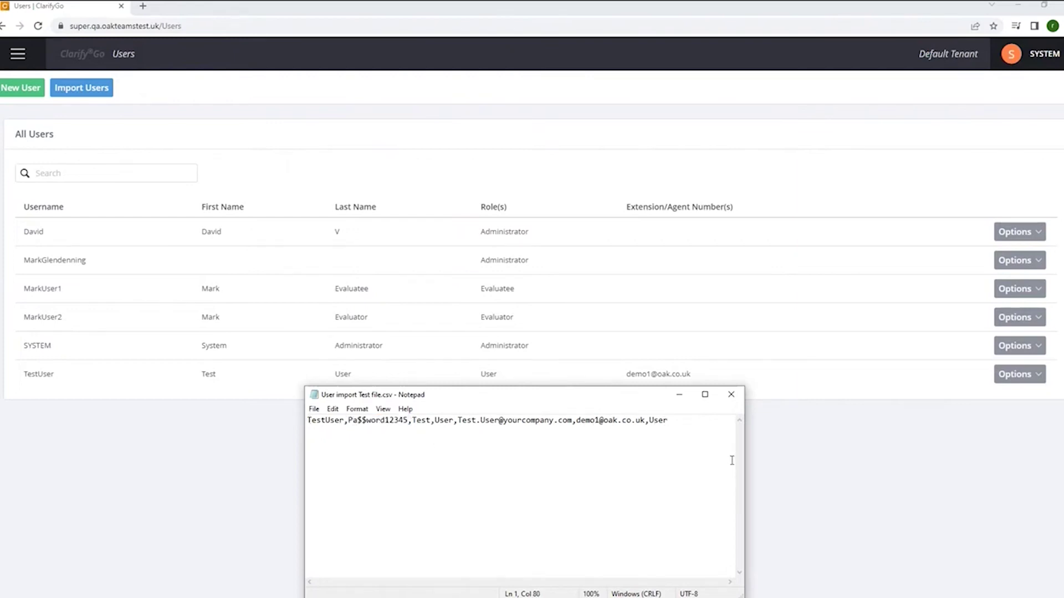
key("Return")
left_click(739, 402)
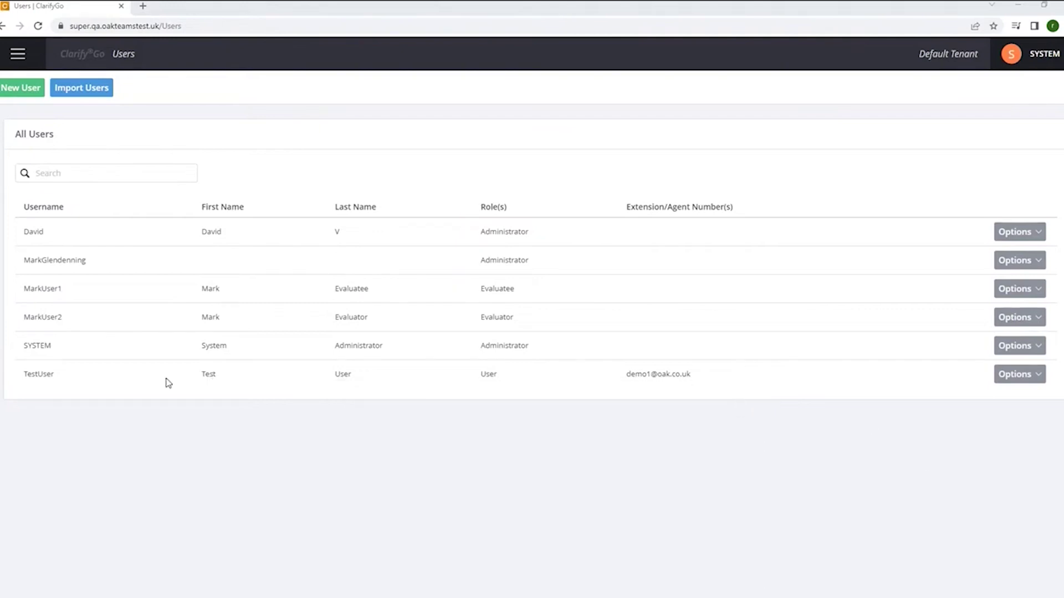
left_click(1036, 383)
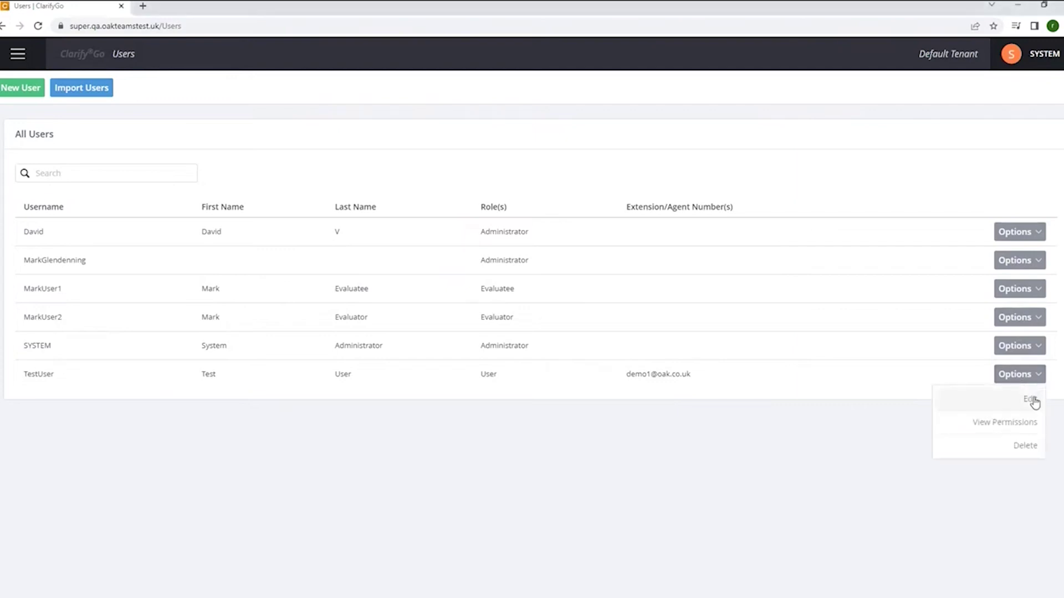
left_click(710, 451)
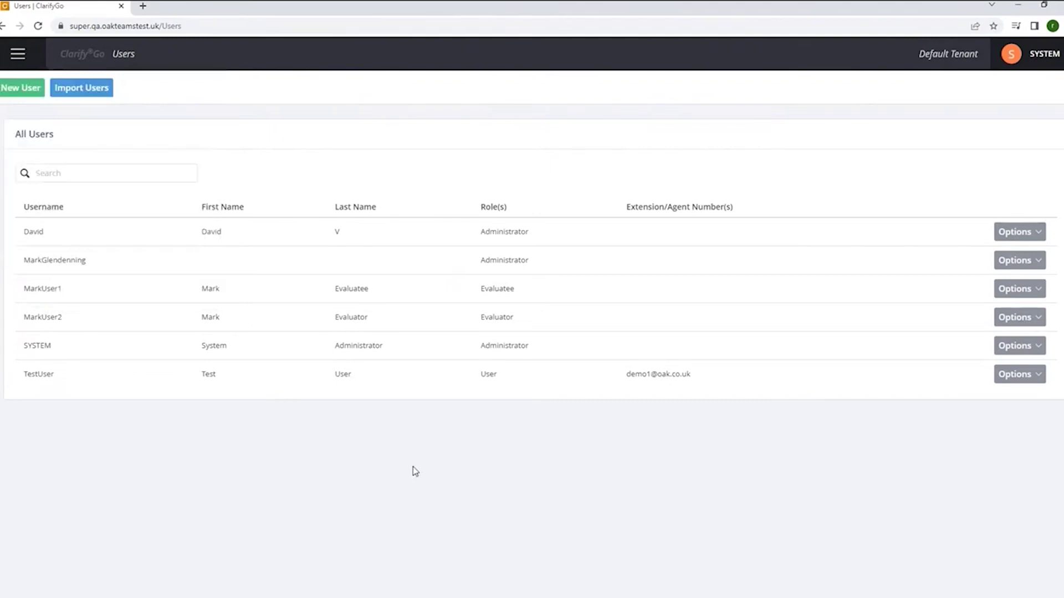
Go to the user roles list in the settings and examine the descriptions of the User and Supervisor roles
left_click(17, 60)
left_click(18, 229)
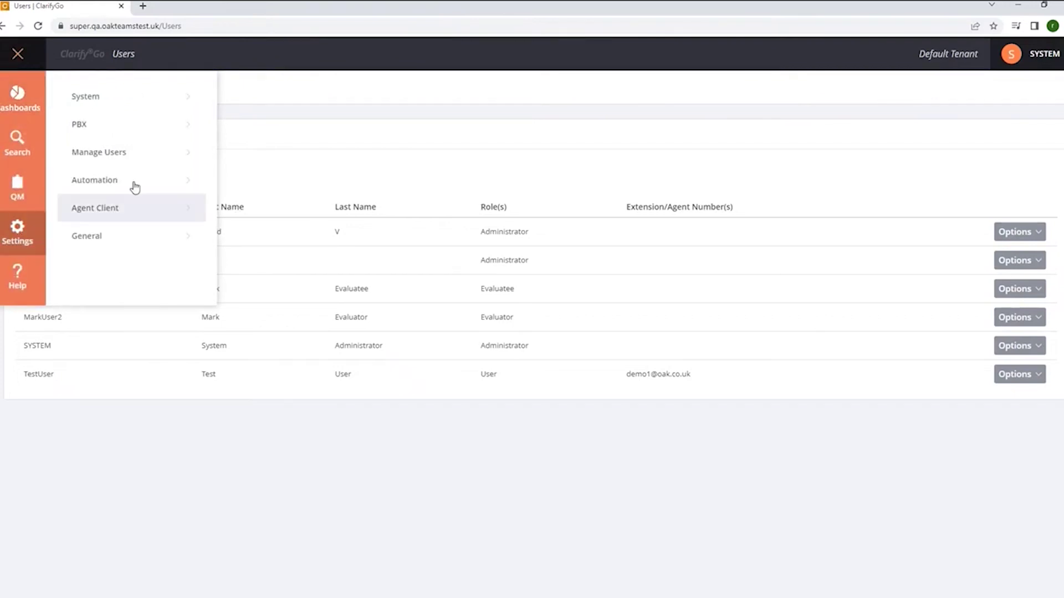
left_click(105, 156)
left_click(78, 152)
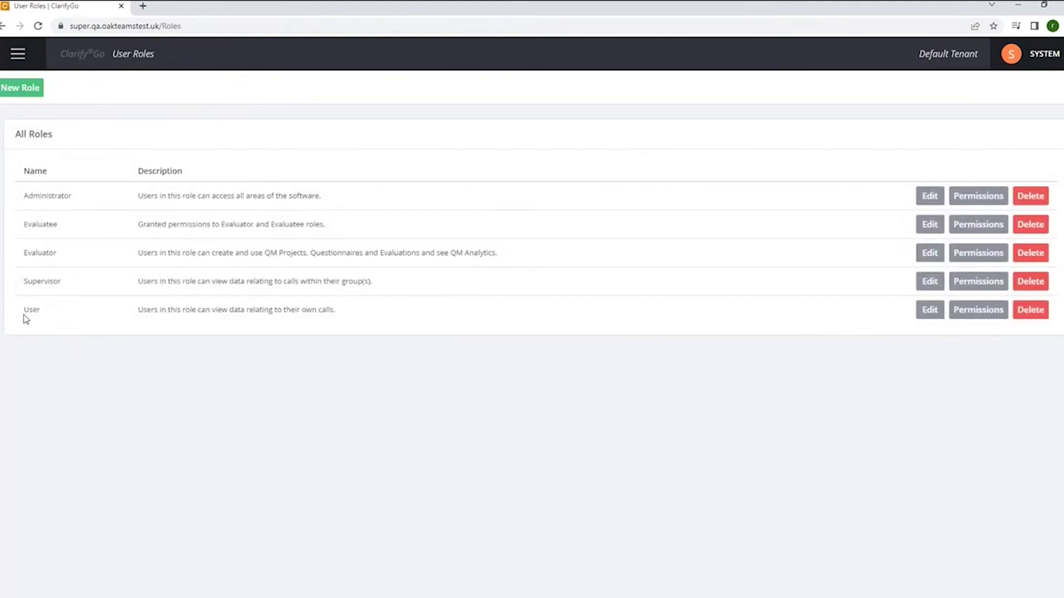
left_click_drag(22, 317, 347, 311)
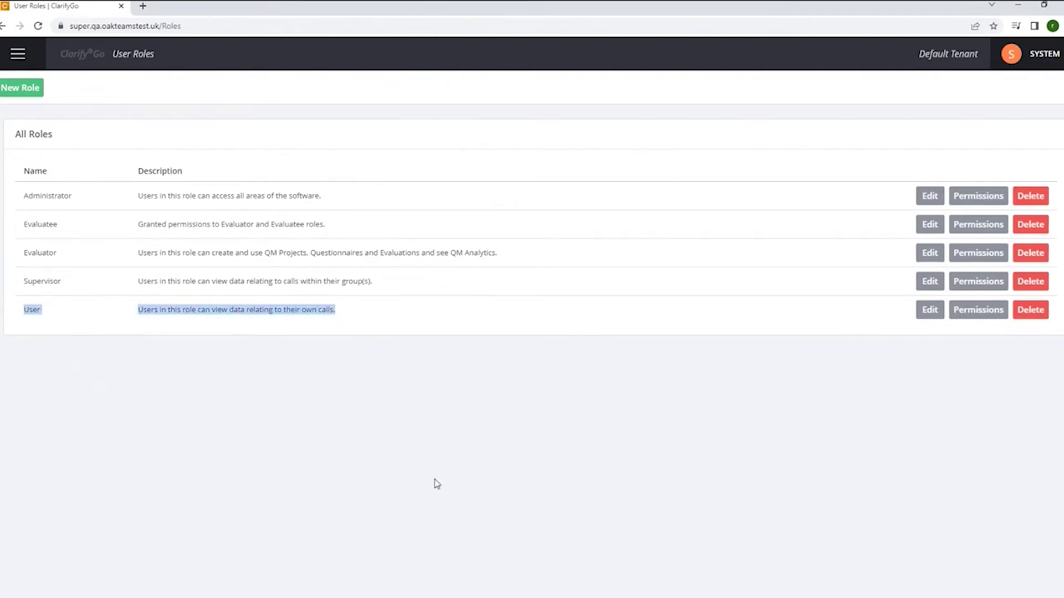
left_click(25, 283)
left_click_drag(25, 282, 420, 286)
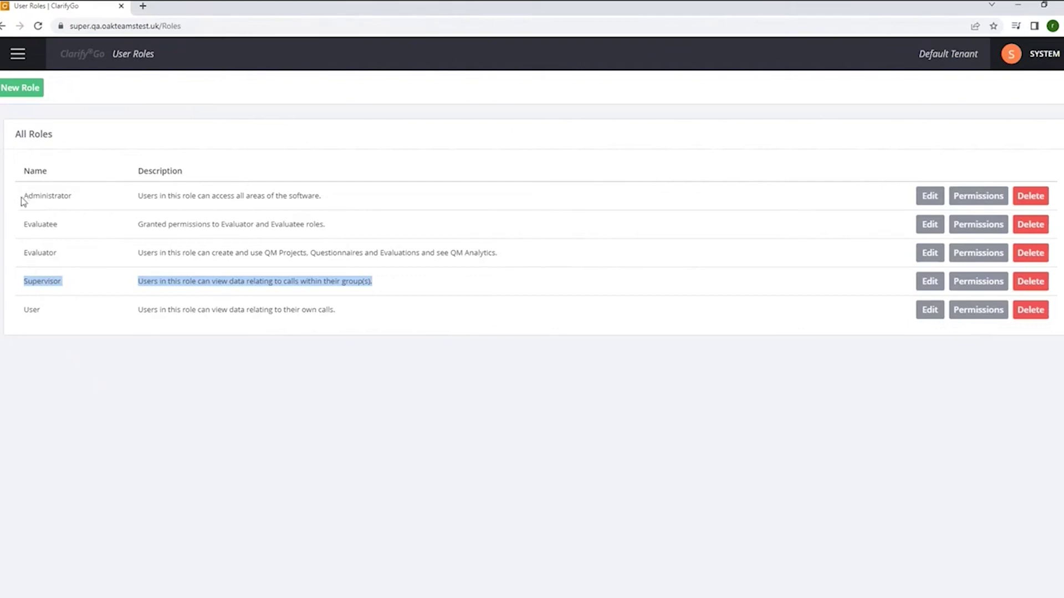
Examine the Administrator role's description and the Clarify permissions granted to the User role
left_click_drag(23, 201, 385, 201)
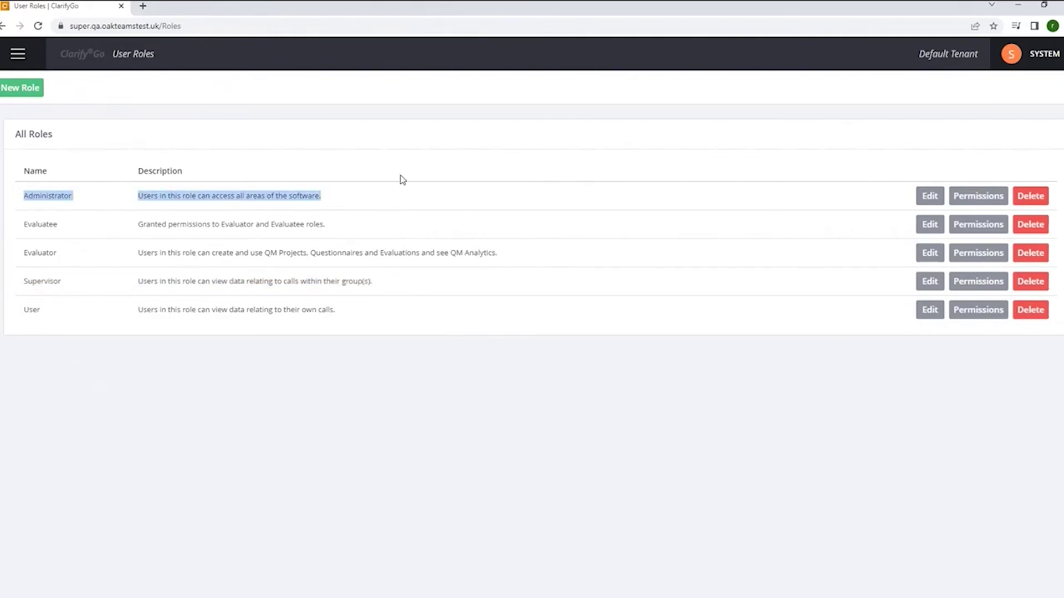
left_click(971, 314)
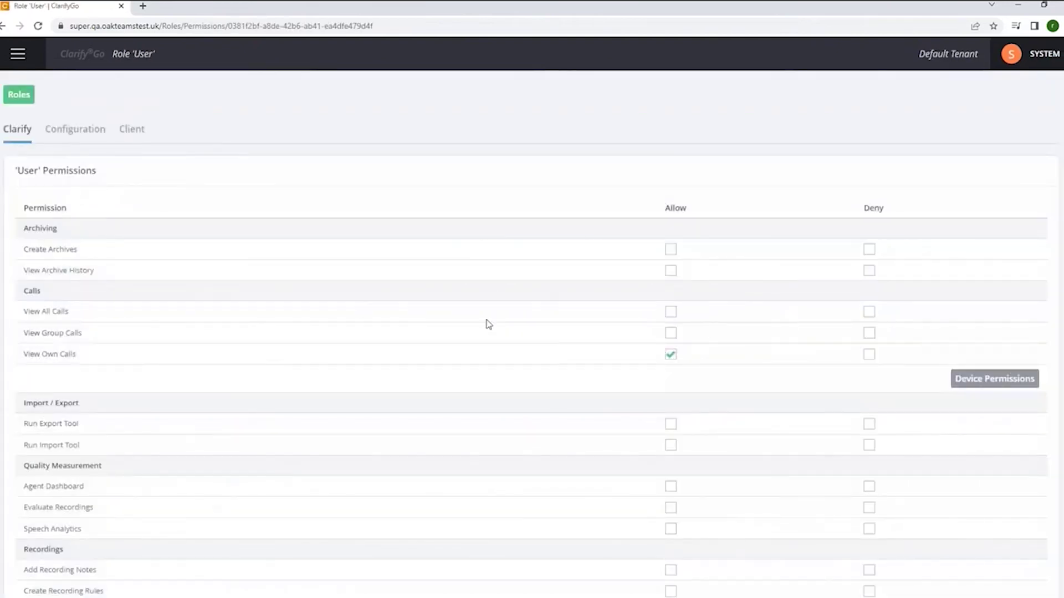
scroll(488, 324, "down", 5)
scroll(514, 355, "up", 5)
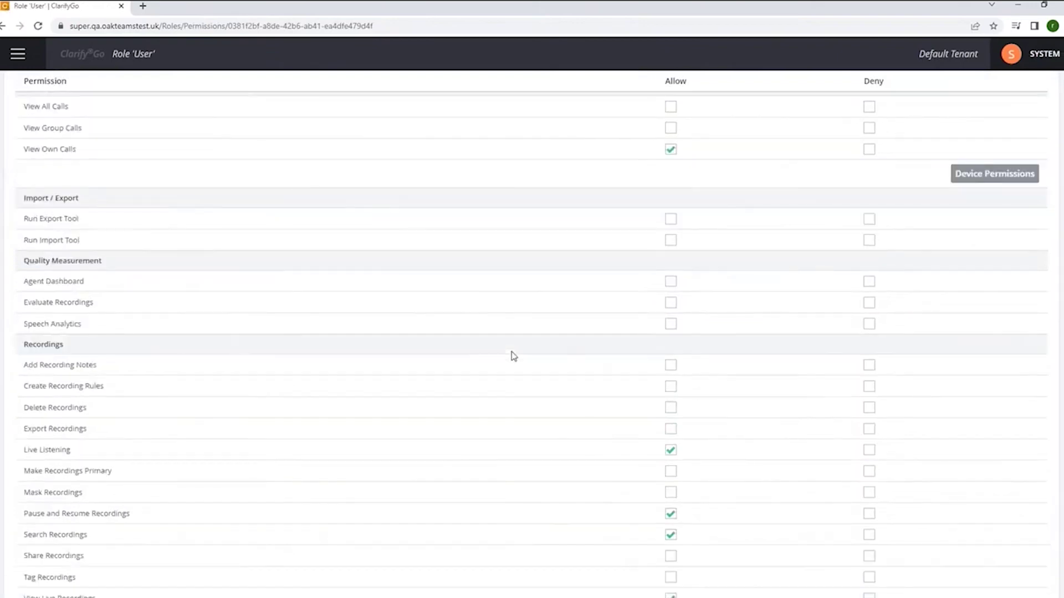
scroll(514, 356, "down", 3)
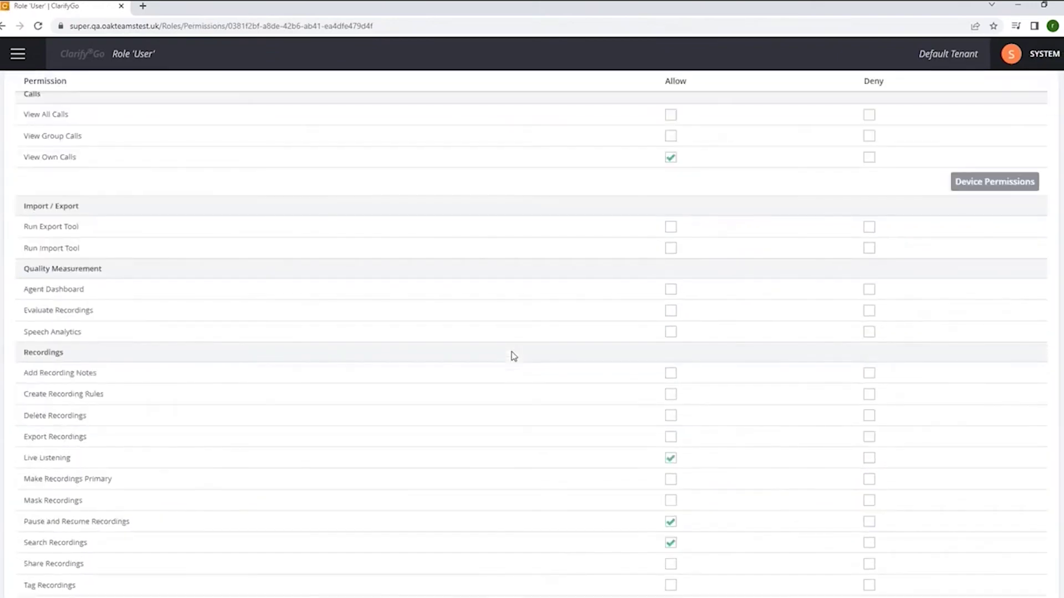
scroll(513, 356, "up", 1)
scroll(514, 355, "down", 3)
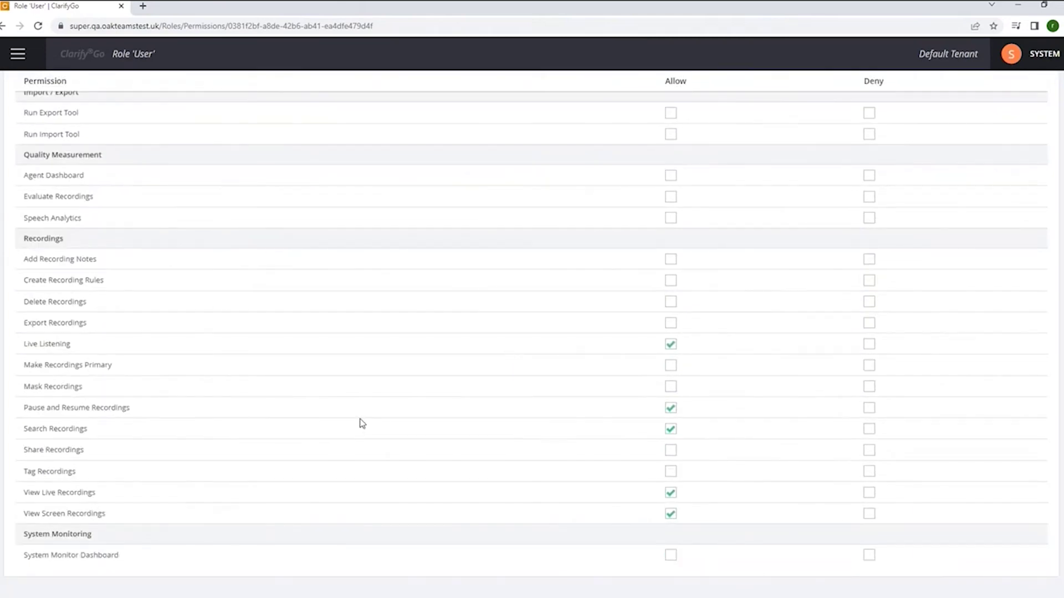
mouse_move(361, 424)
mouse_move(212, 432)
scroll(418, 493, "up", 1)
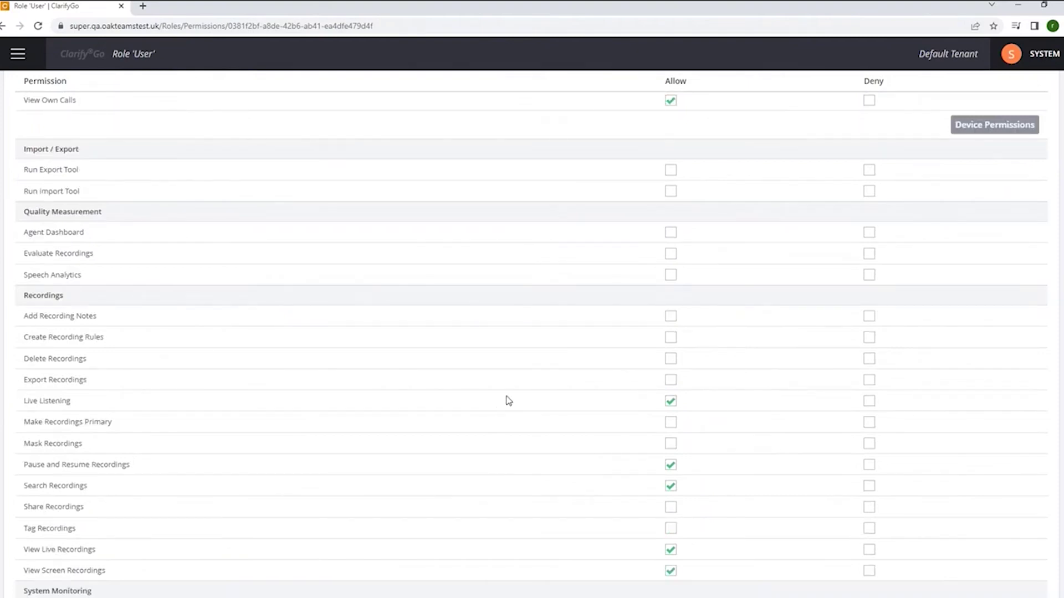
scroll(502, 412, "up", 5)
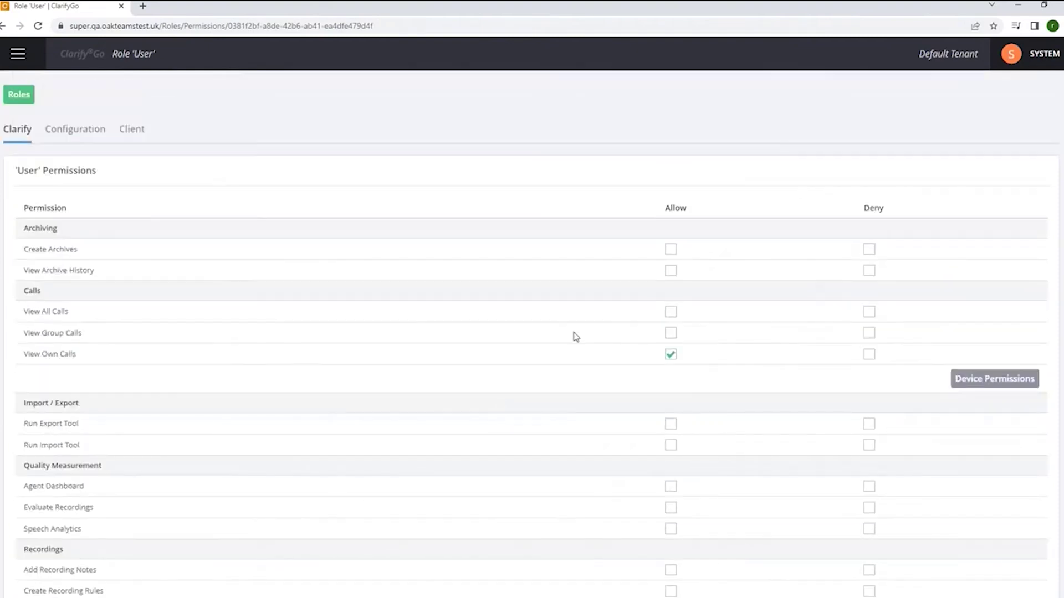
Examine the User role's Configuration permissions down to the Security section, and return to the roles list
left_click(77, 132)
scroll(417, 285, "down", 3)
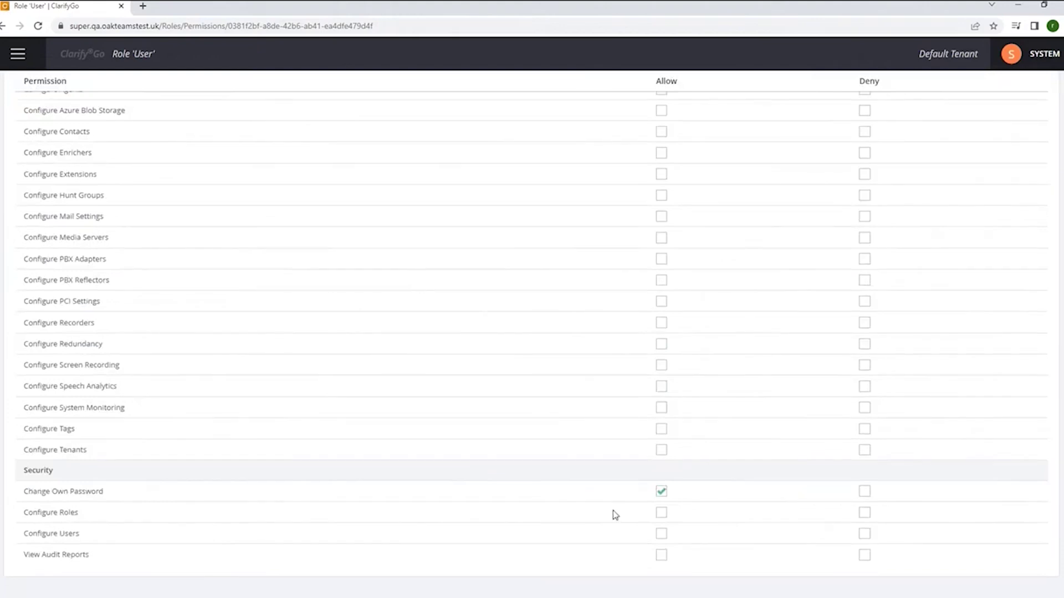
scroll(637, 481, "up", 3)
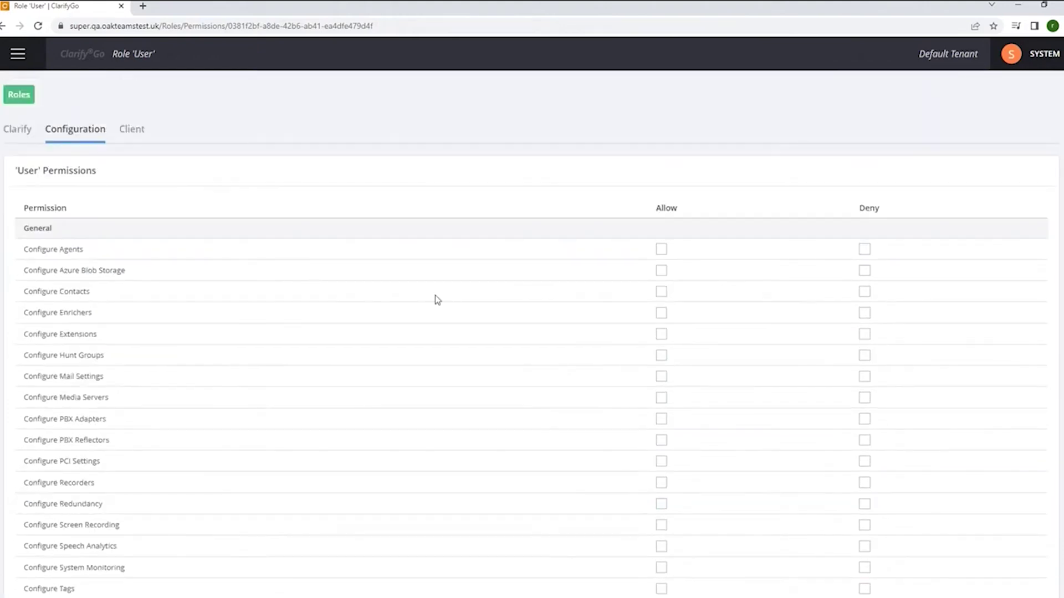
left_click(21, 97)
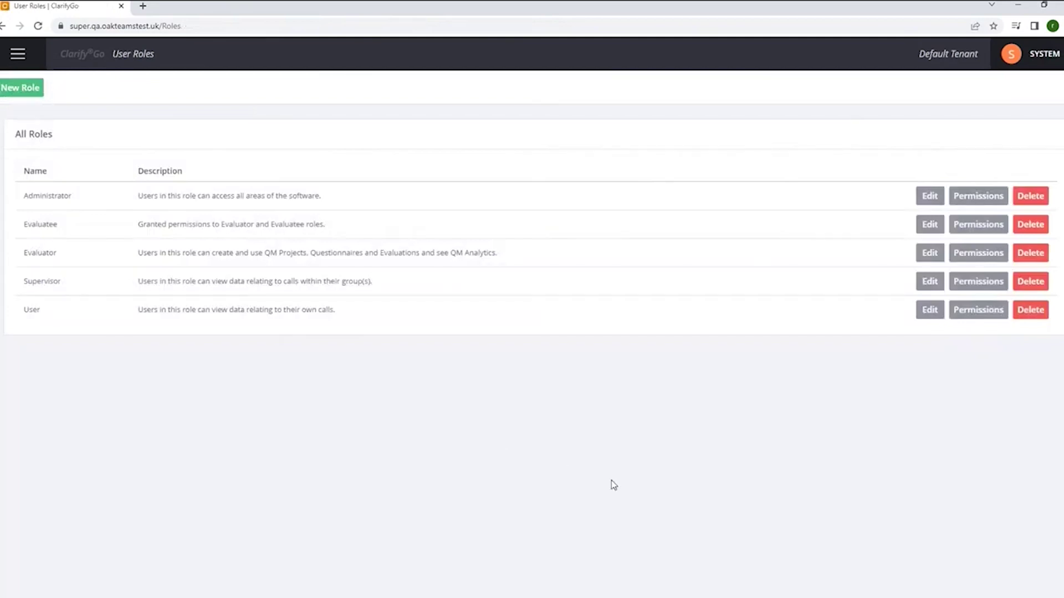
Examine the Administrator role's Clarify and Configuration permissions, and return to the roles list
left_click(979, 197)
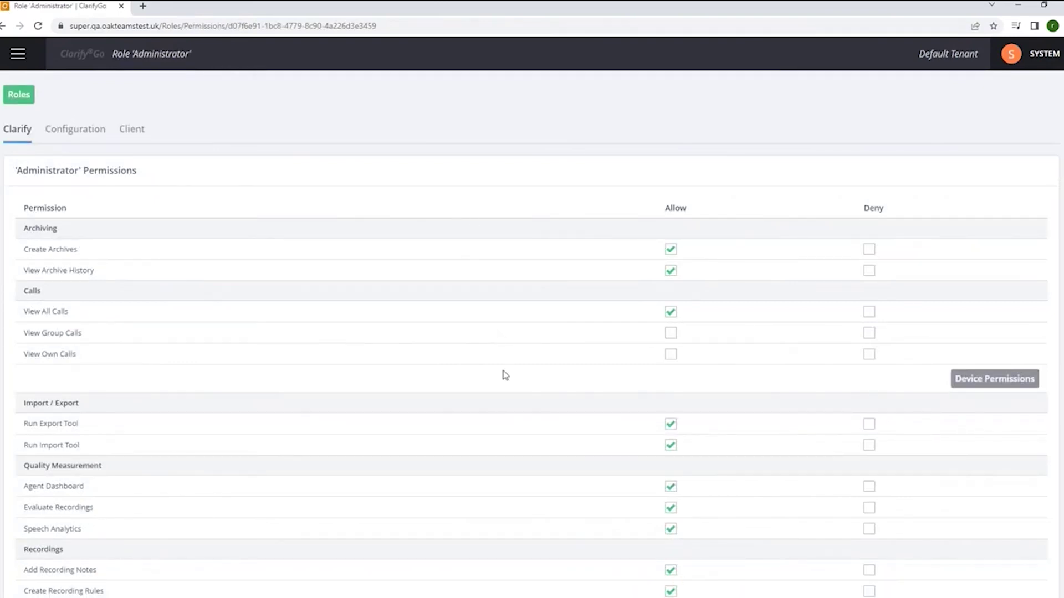
scroll(506, 374, "down", 2)
scroll(510, 376, "down", 4)
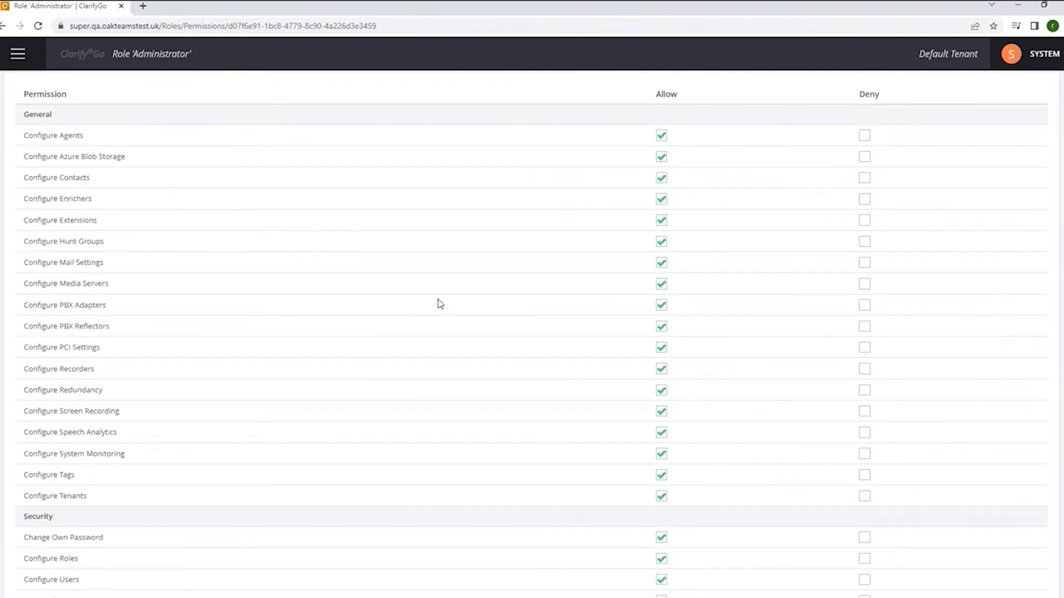
scroll(438, 302, "down", 1)
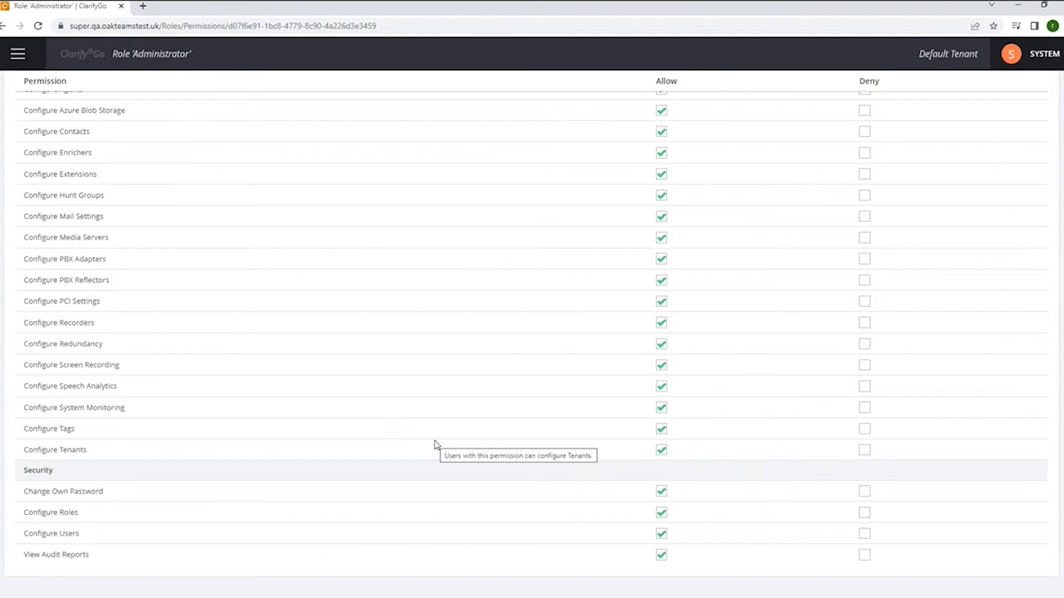
key("alt+Left")
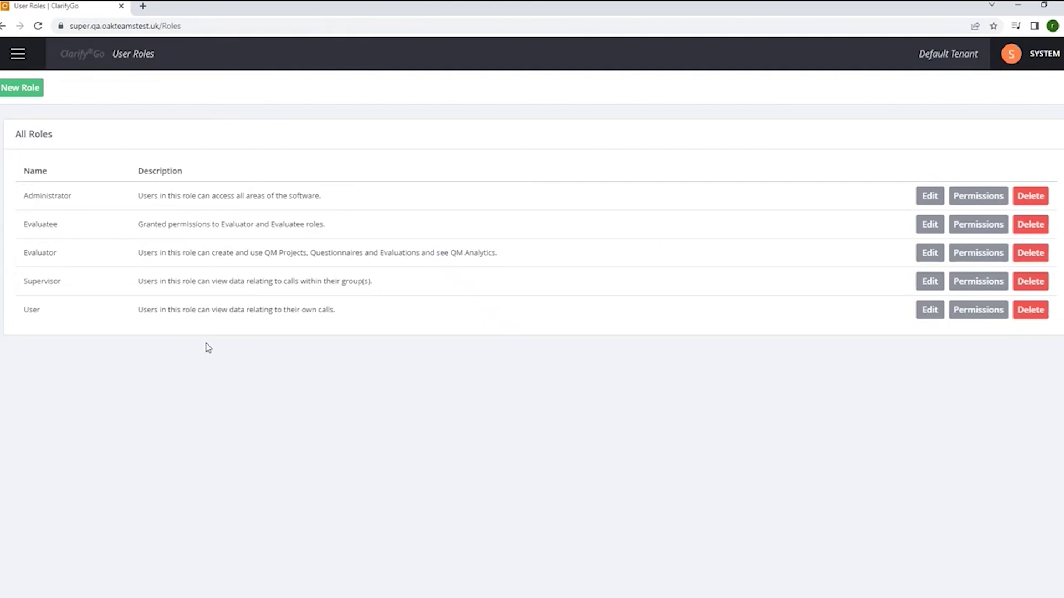
Create a role named CSM with the description Customer Service Manager, copying permissions from the Supervisor role, and save it
left_click(21, 89)
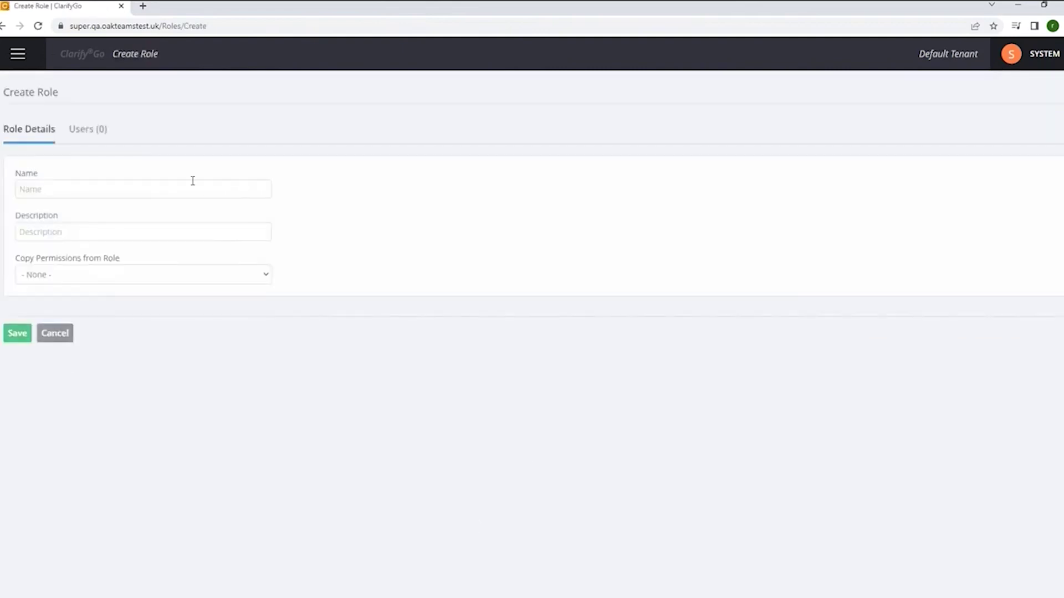
left_click(185, 188)
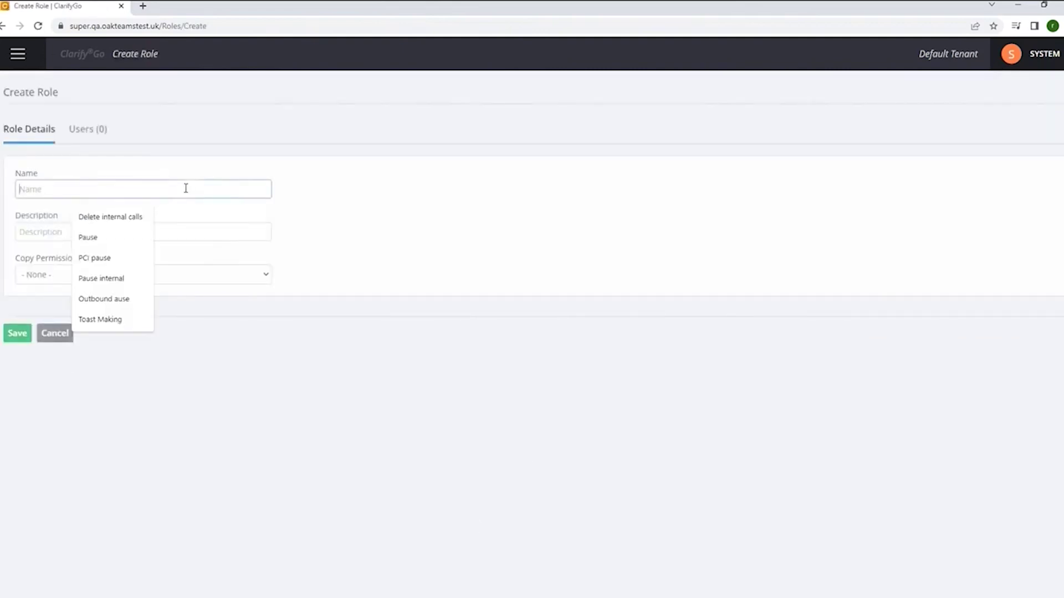
type("CSM")
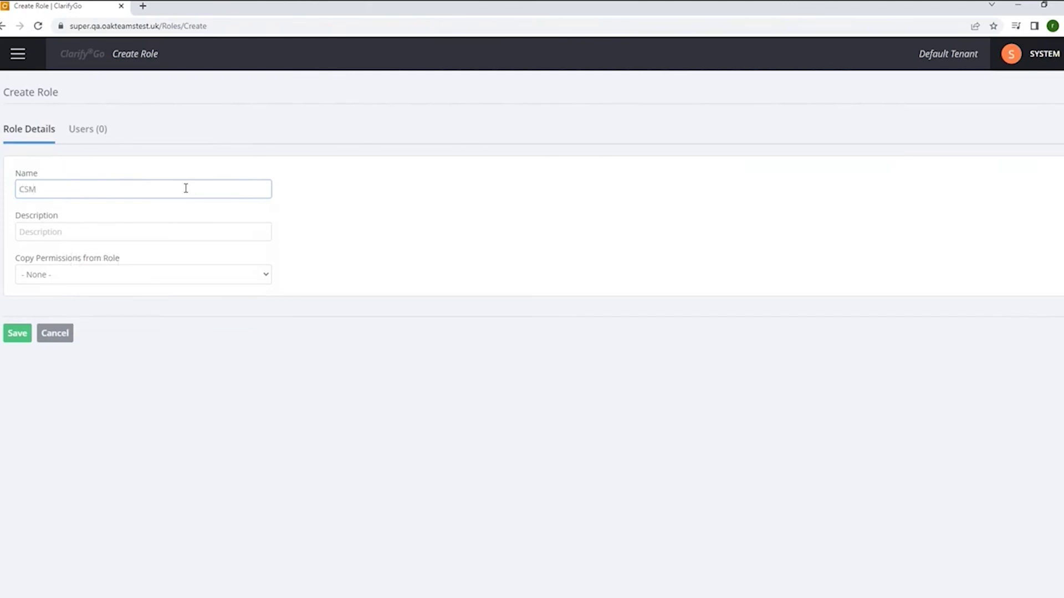
left_click(78, 232)
type("Customer Service Manager")
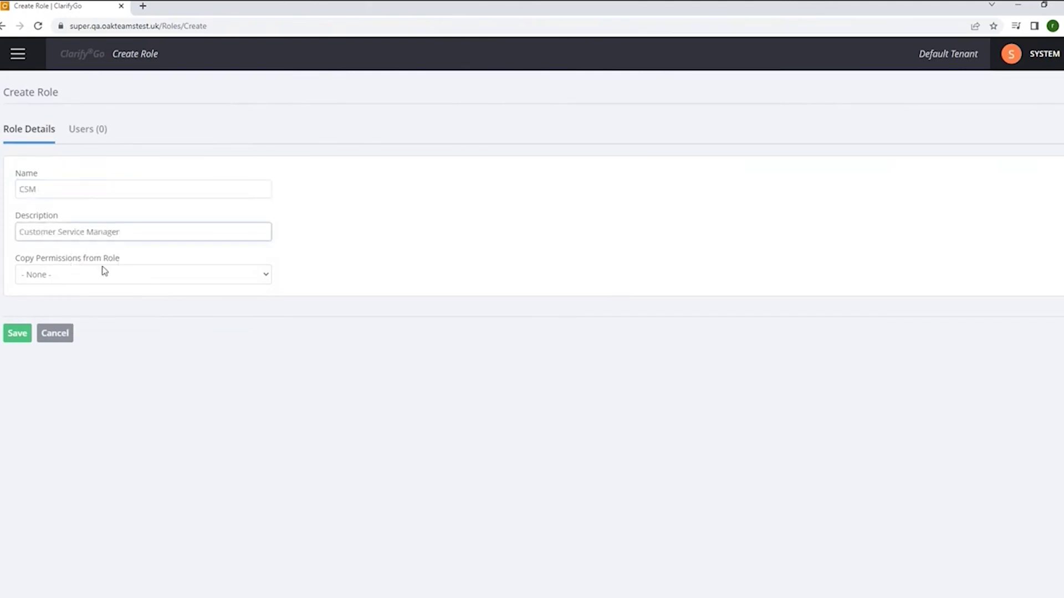
left_click(153, 277)
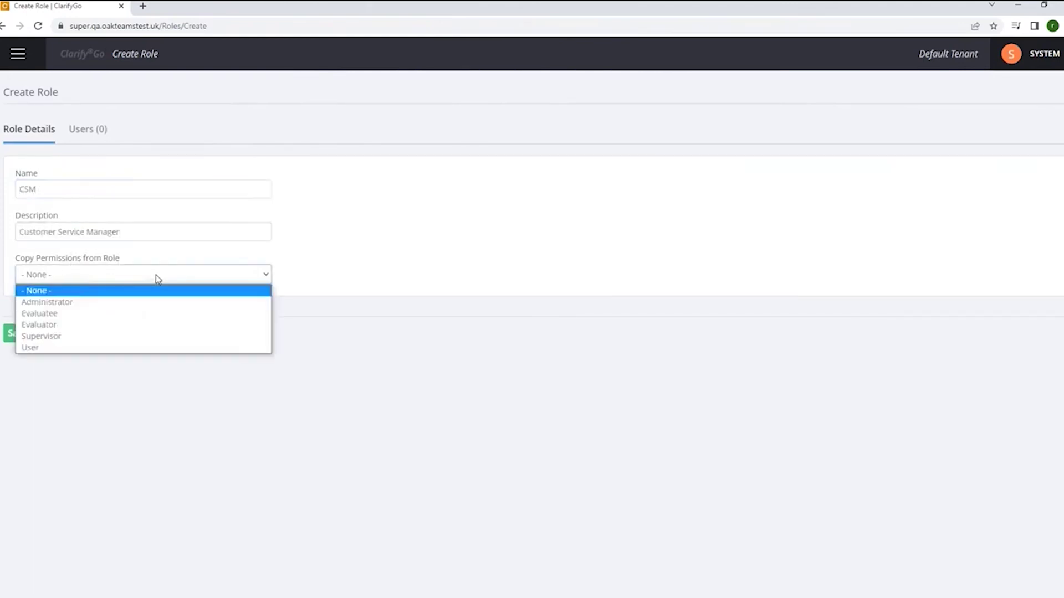
left_click(123, 336)
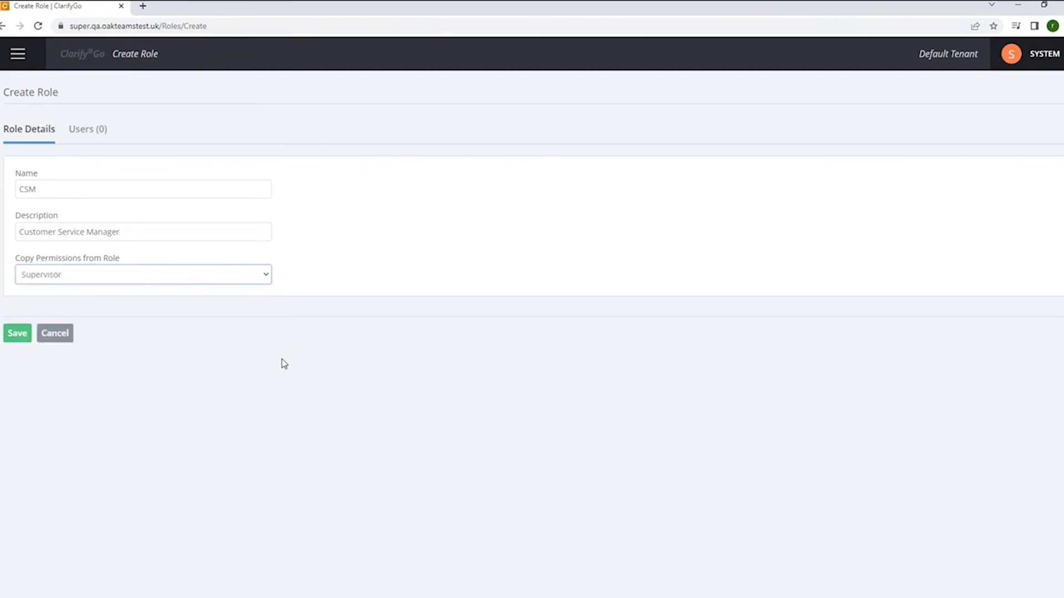
left_click(22, 339)
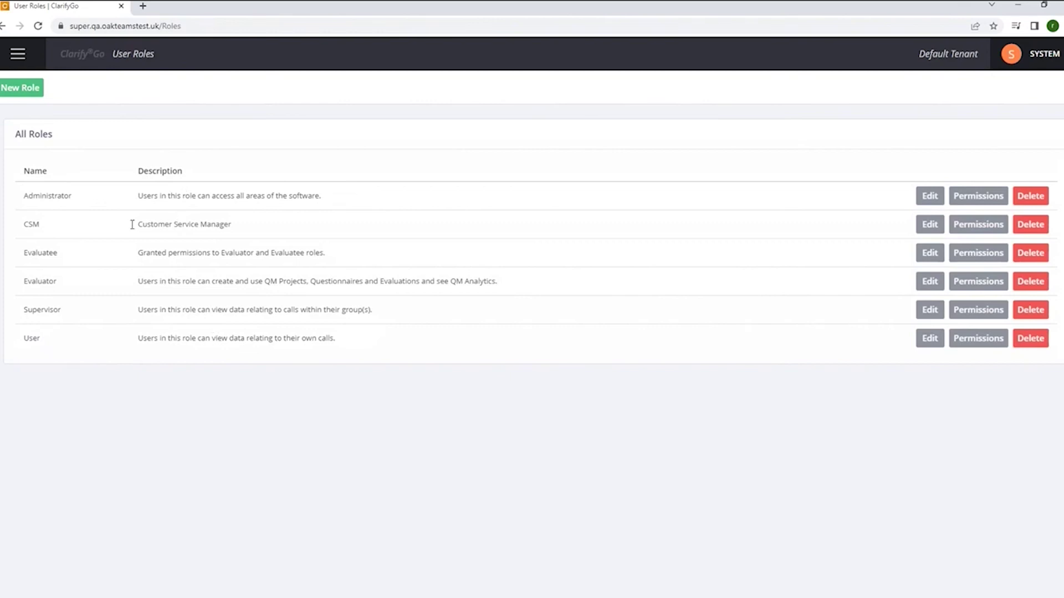
In the CSM role's Clarify permissions, allow View All Calls and remove the allowance for View Group Calls and View Own Calls
left_click(968, 229)
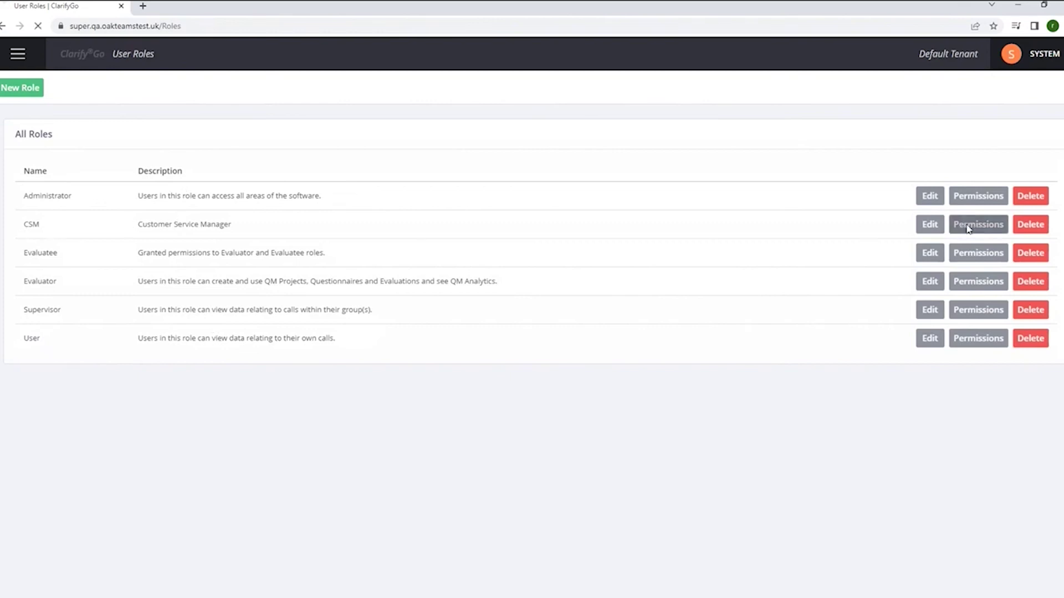
left_click(671, 312)
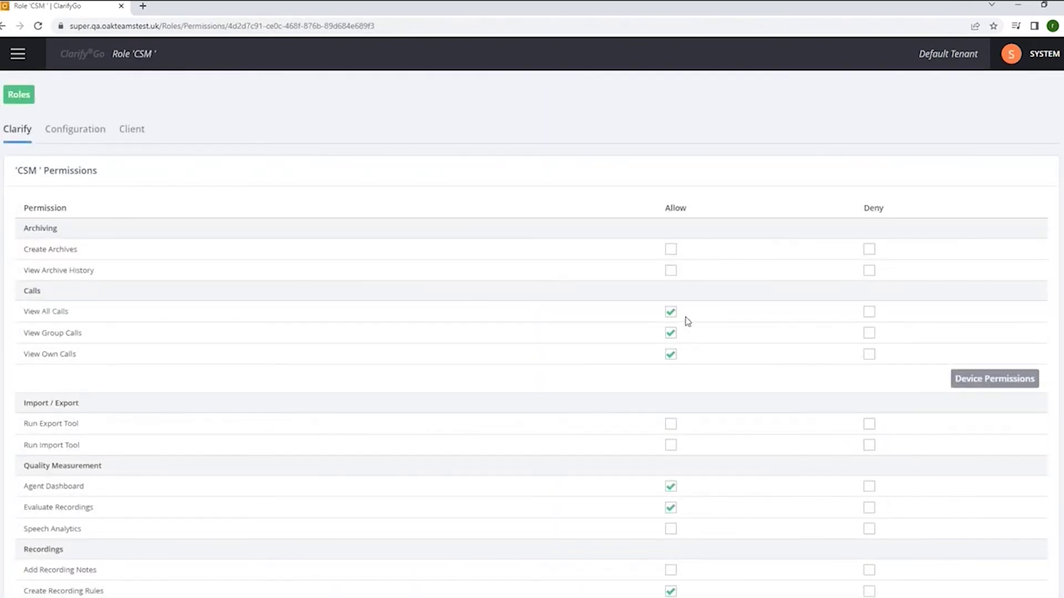
left_click(671, 333)
left_click(671, 354)
mouse_move(370, 262)
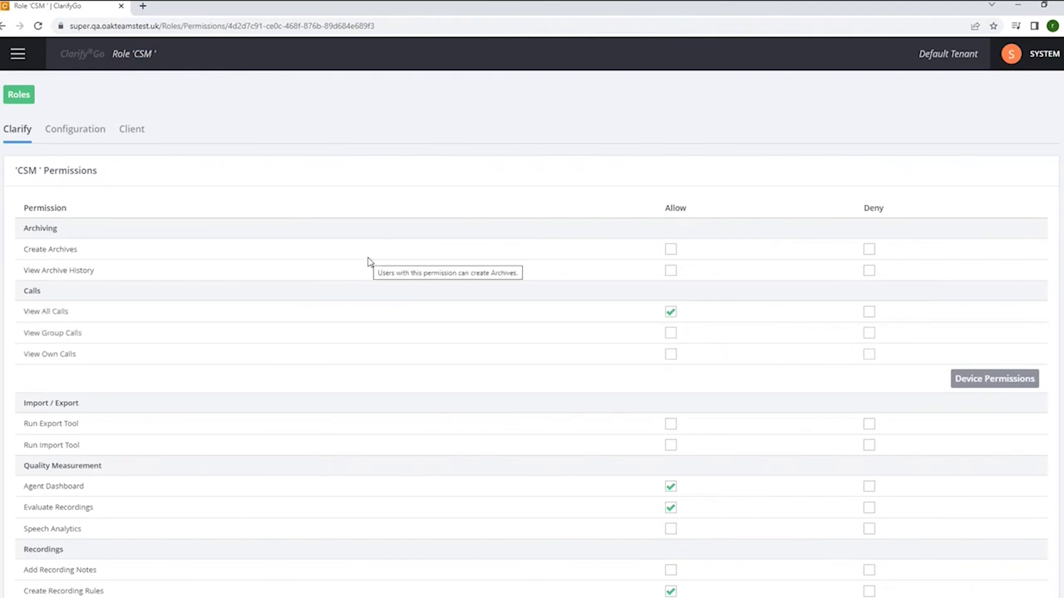
mouse_move(487, 340)
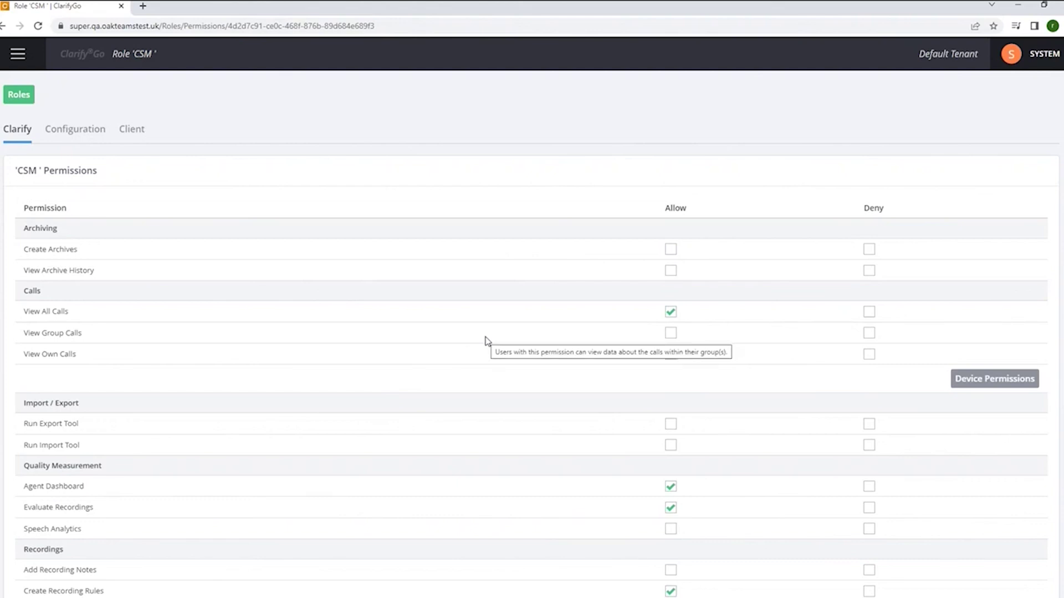
Allow the CSM role to Export, Share, Tag and Mask Recordings
scroll(486, 341, "down", 2)
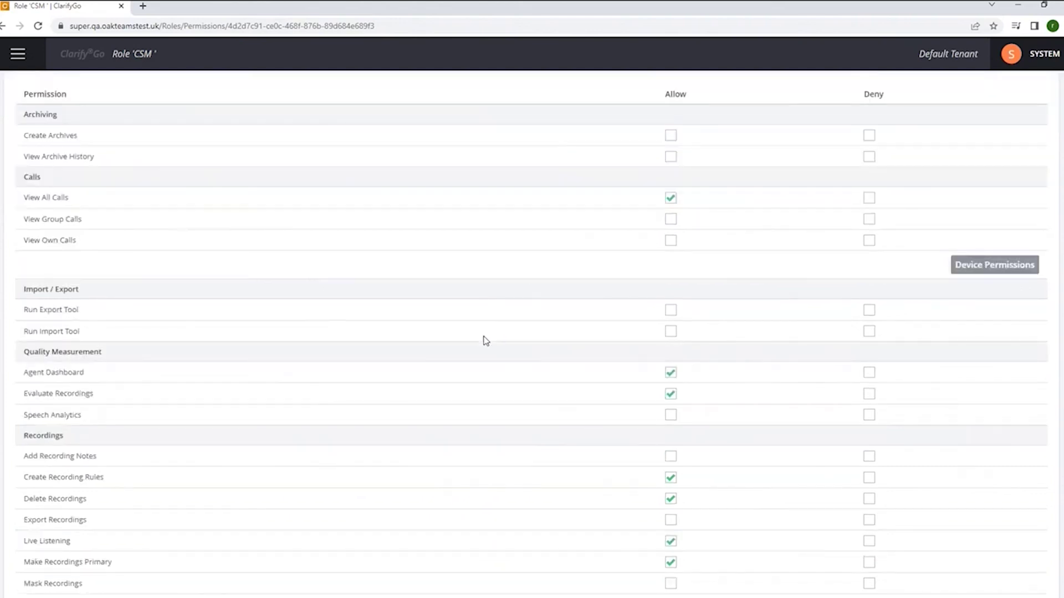
scroll(486, 341, "down", 3)
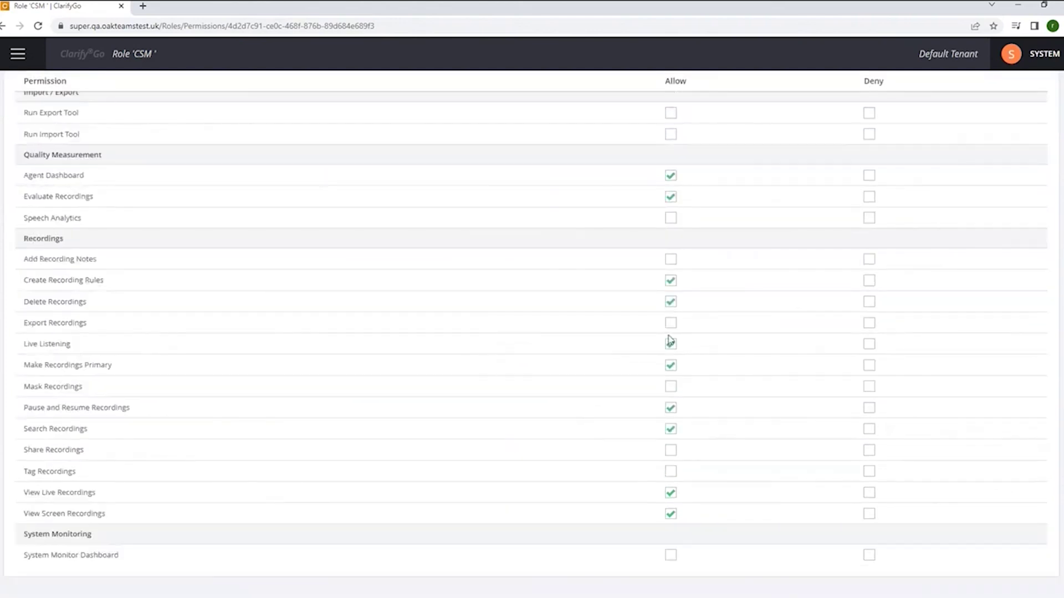
left_click(670, 323)
left_click(671, 450)
left_click(672, 471)
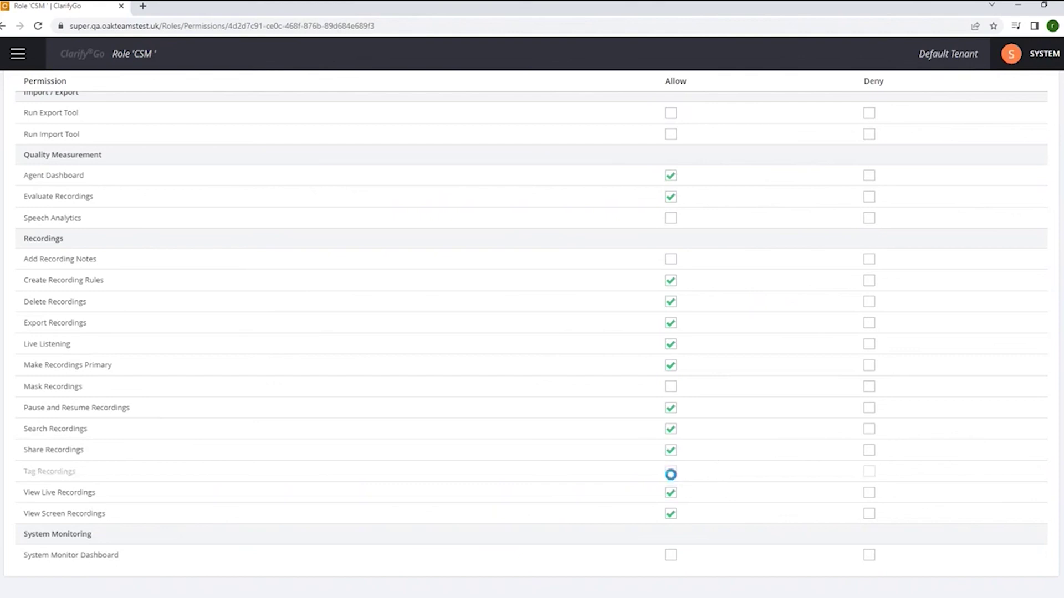
left_click(671, 387)
Examine the CSM role's Configuration and Client permissions, and return to the roles list
scroll(742, 419, "up", 1)
scroll(742, 419, "up", 5)
left_click(60, 129)
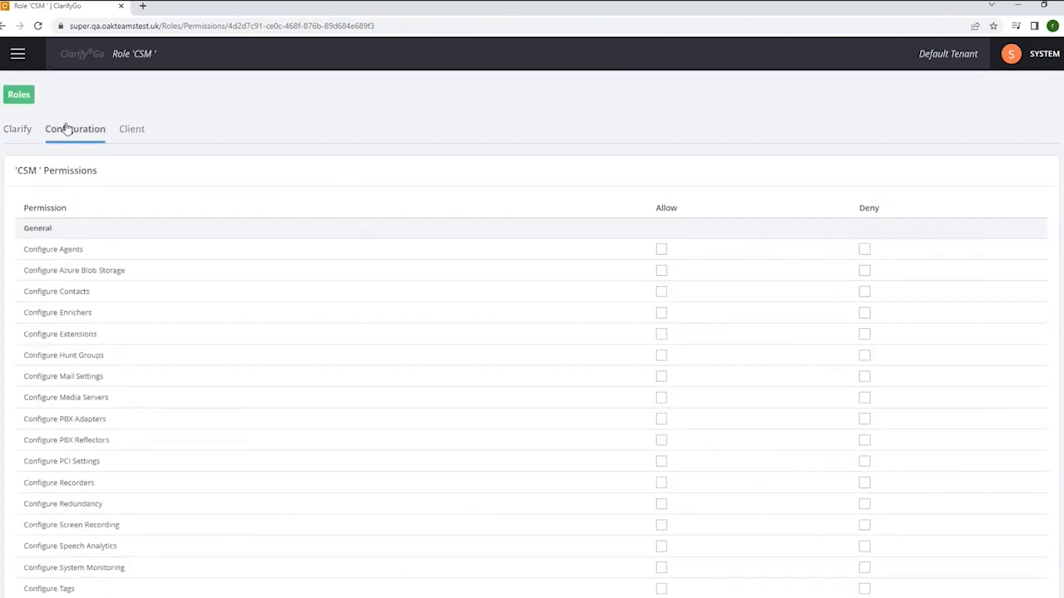
scroll(671, 269, "down", 3)
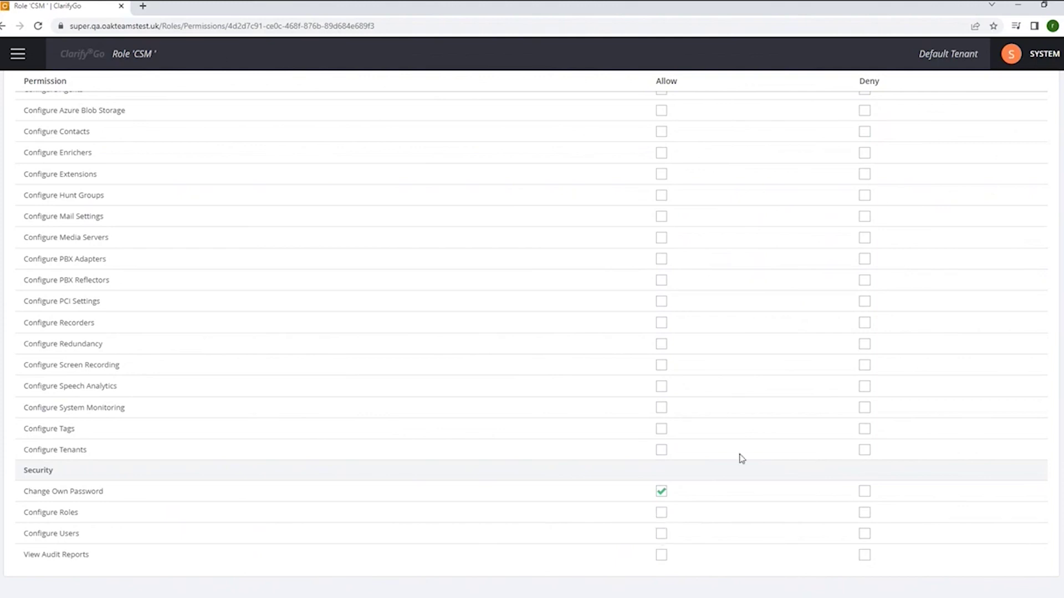
scroll(742, 458, "up", 3)
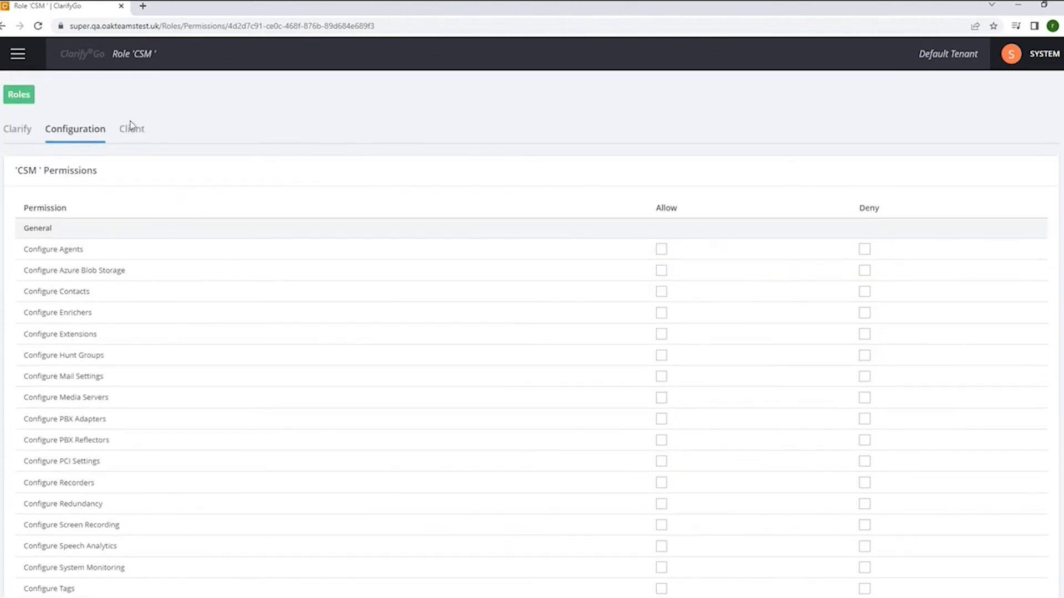
scroll(344, 233, "down", 1)
scroll(68, 191, "up", 1)
left_click(126, 130)
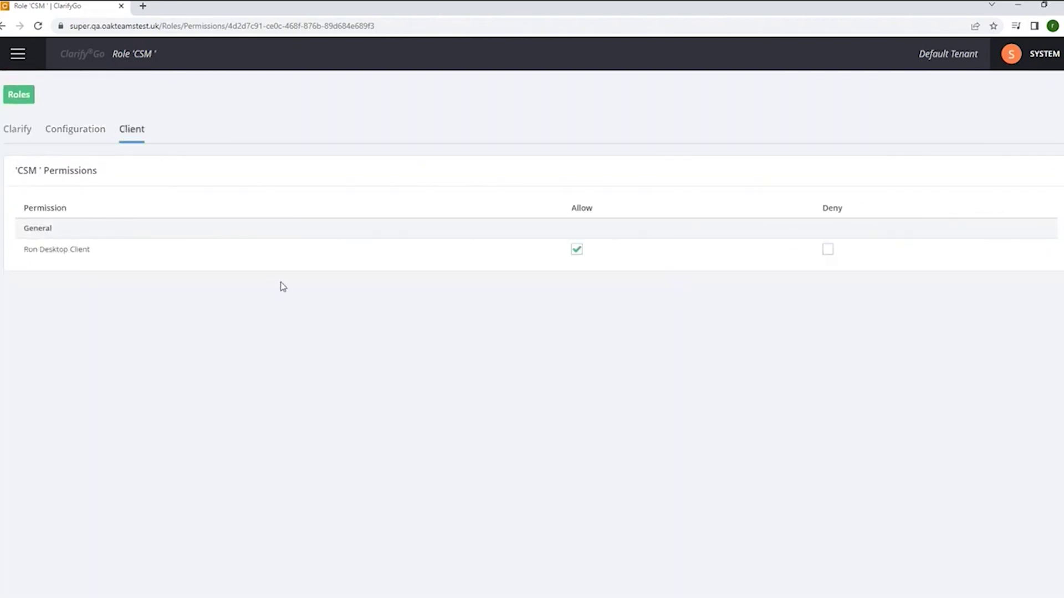
left_click(19, 94)
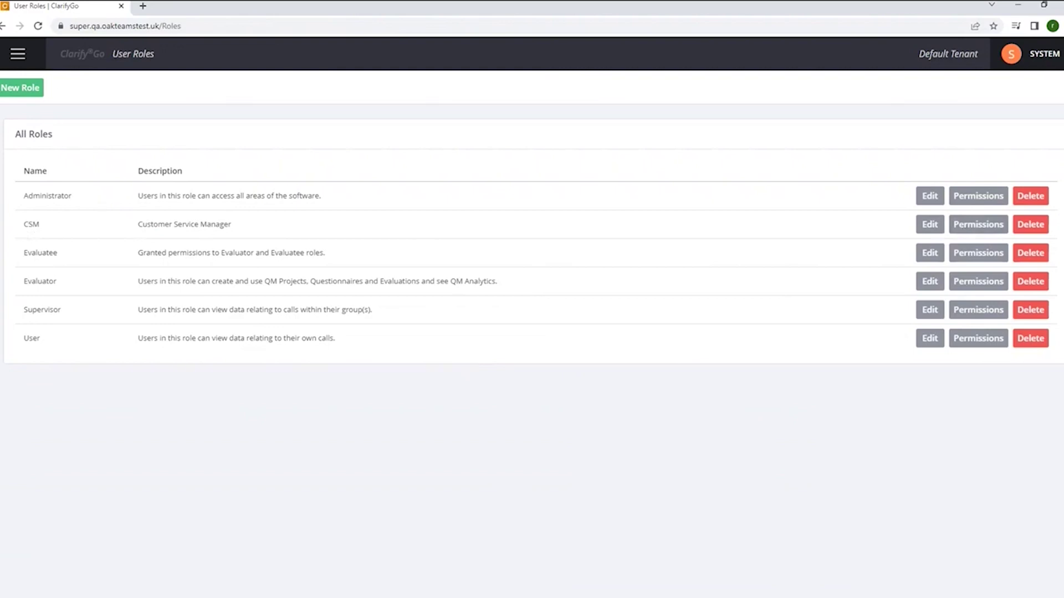
Go to the list of all users in the user management settings
left_click(18, 54)
mouse_move(18, 232)
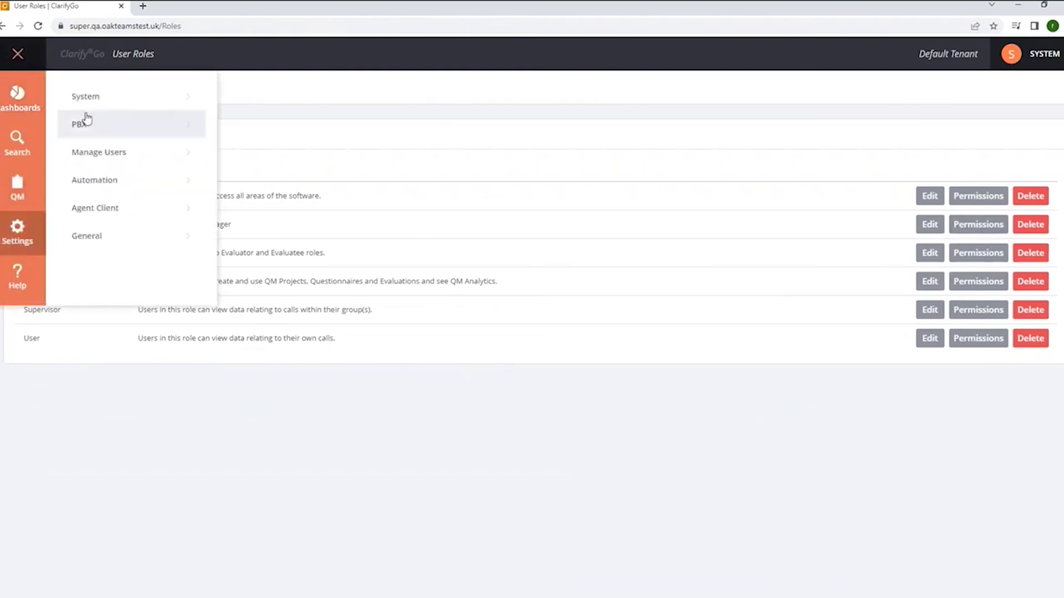
left_click(86, 157)
left_click(103, 134)
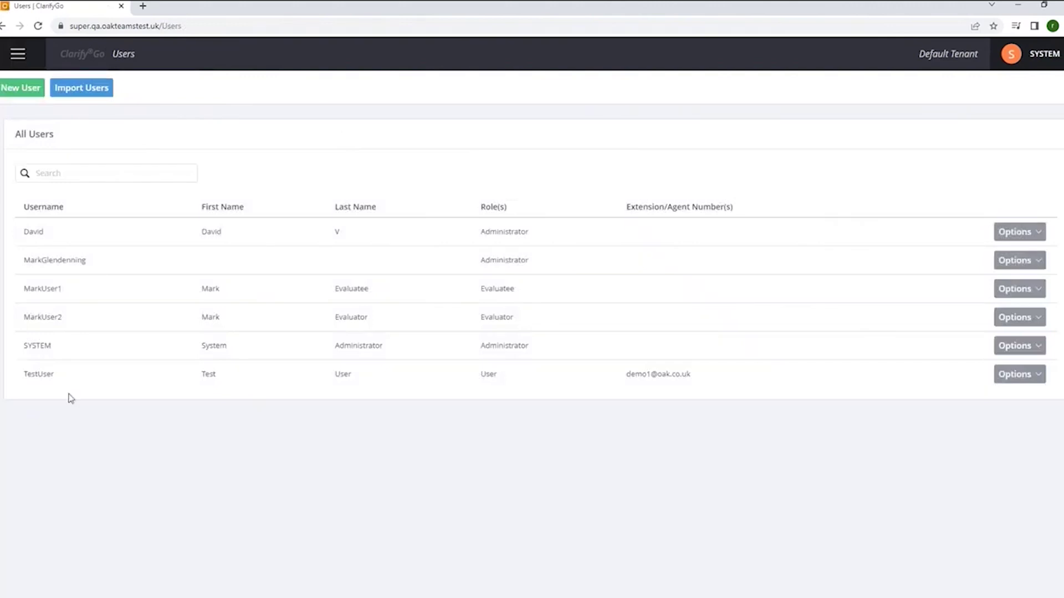
Edit the TestUser account to assign the CSM role instead of the User role, and save the change
left_click(1019, 377)
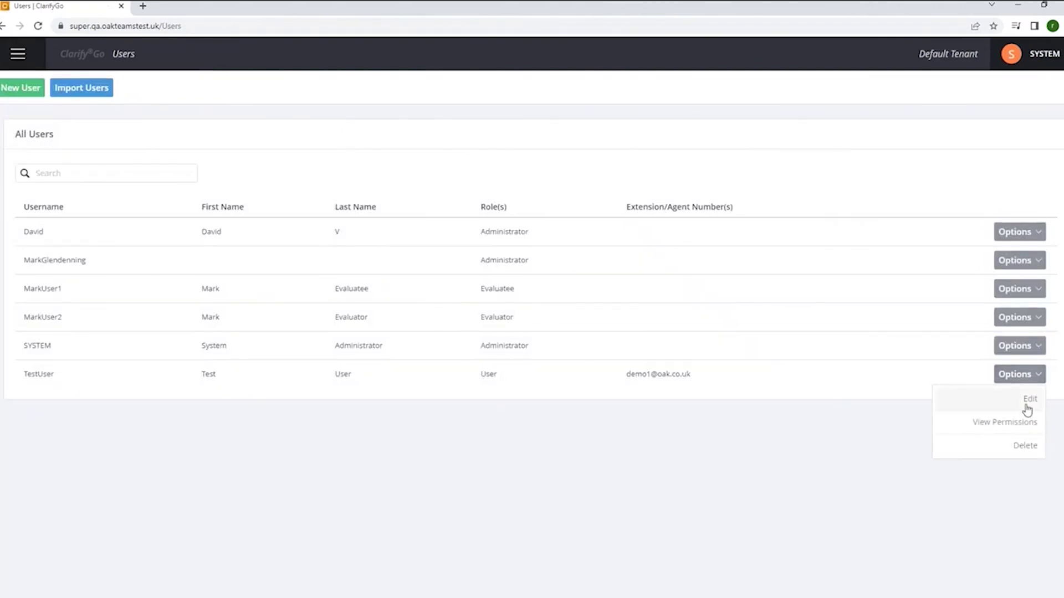
left_click(1029, 401)
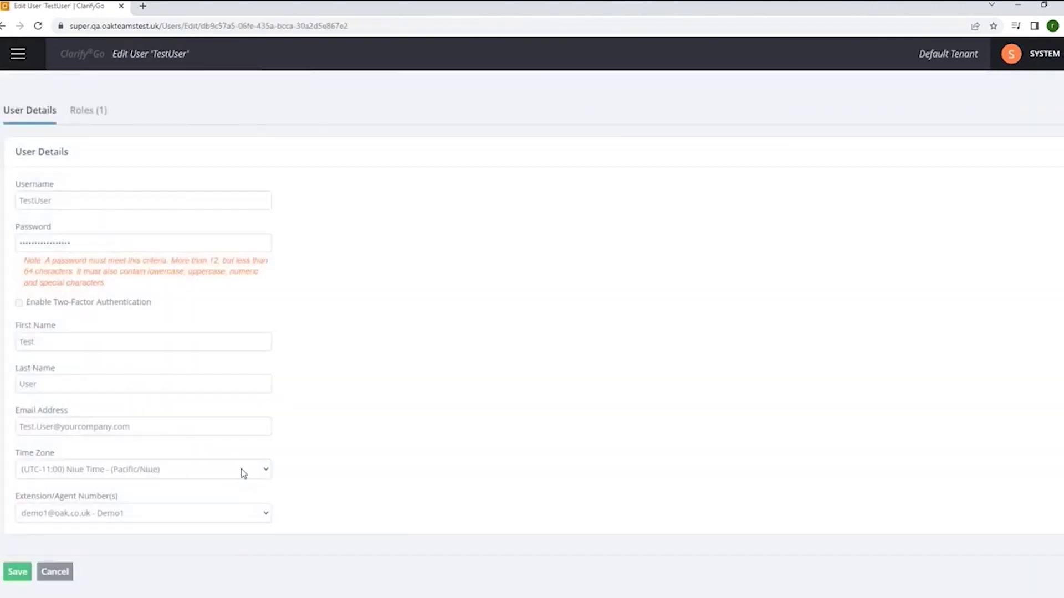
left_click(86, 111)
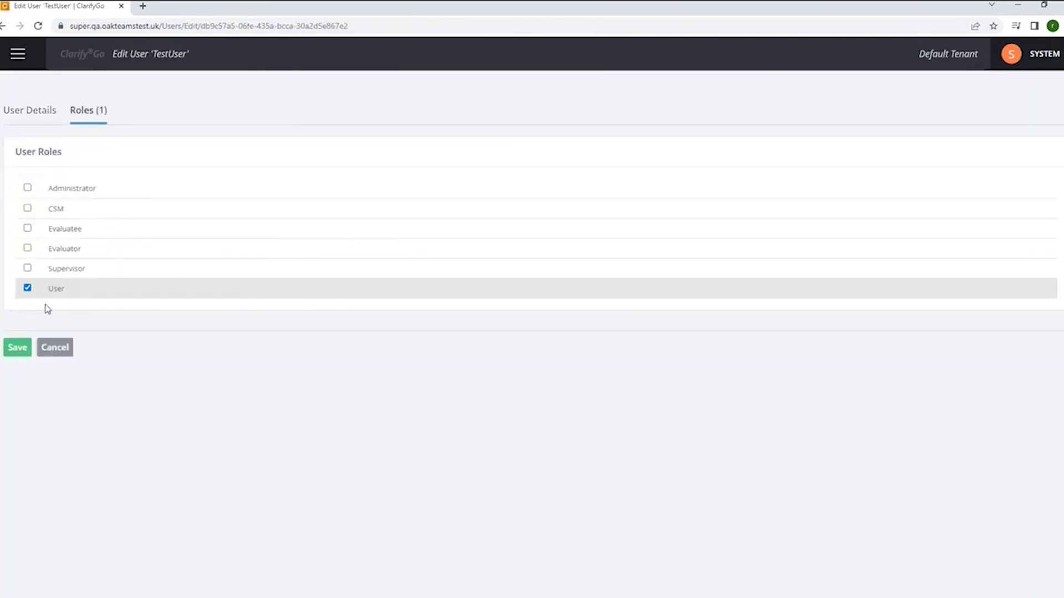
left_click(28, 208)
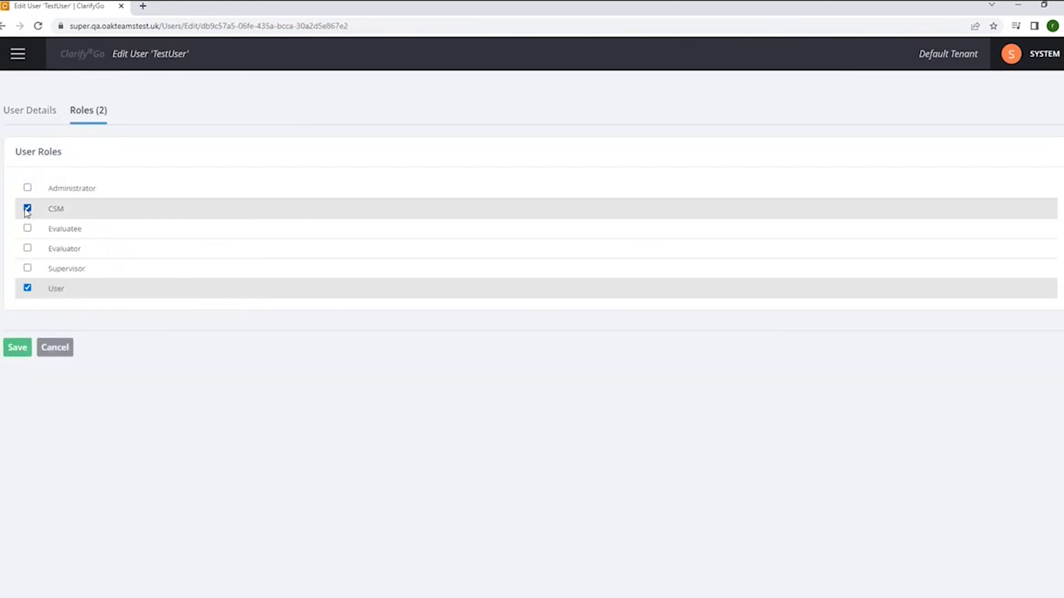
left_click(27, 289)
left_click(18, 349)
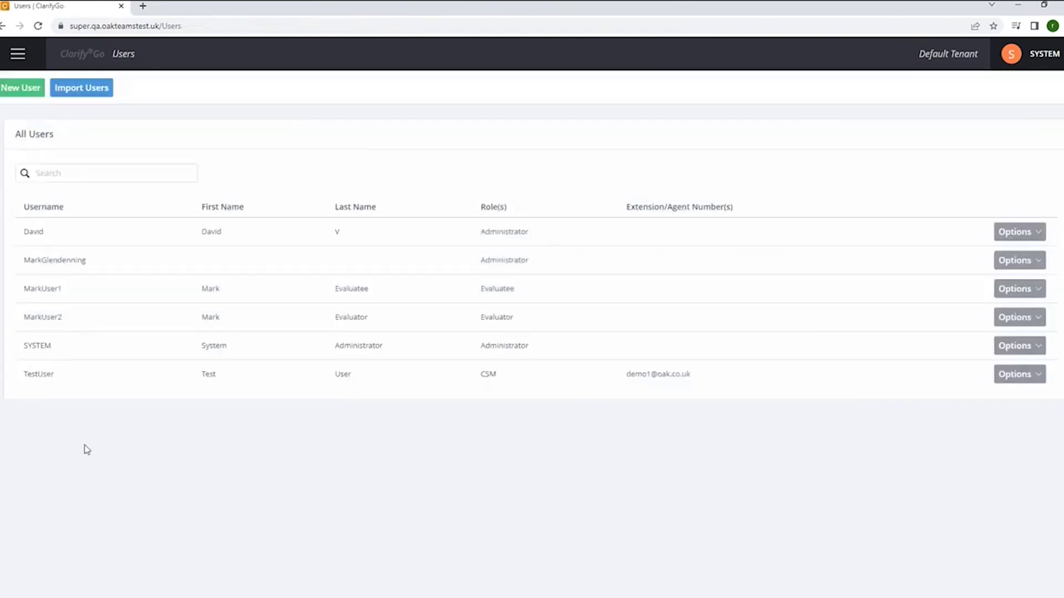
Go to the roles list in the user management settings and view the users assigned to the Administrator role
left_click(16, 55)
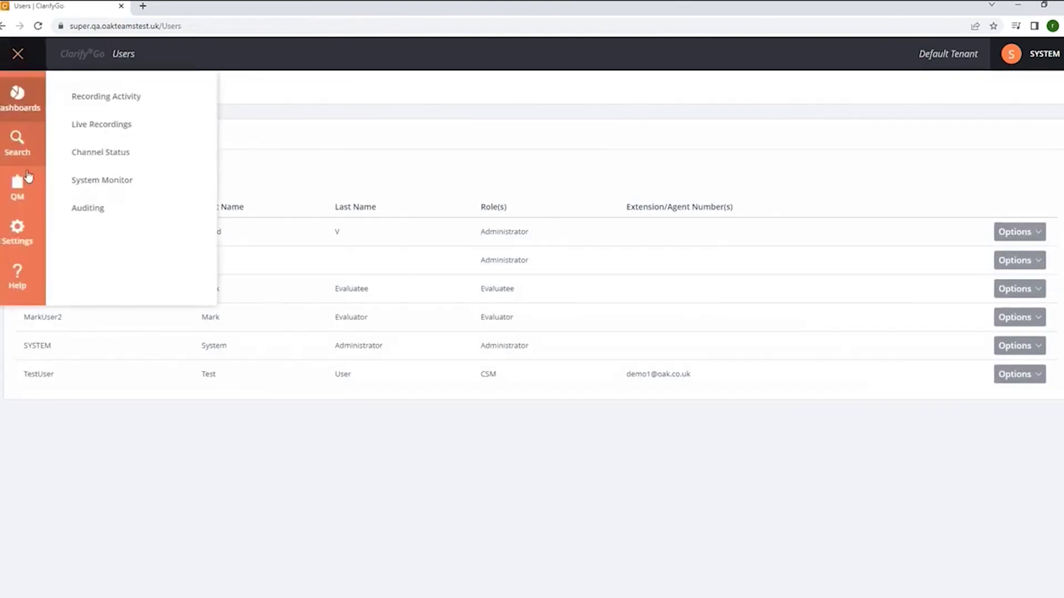
left_click(32, 223)
left_click(104, 154)
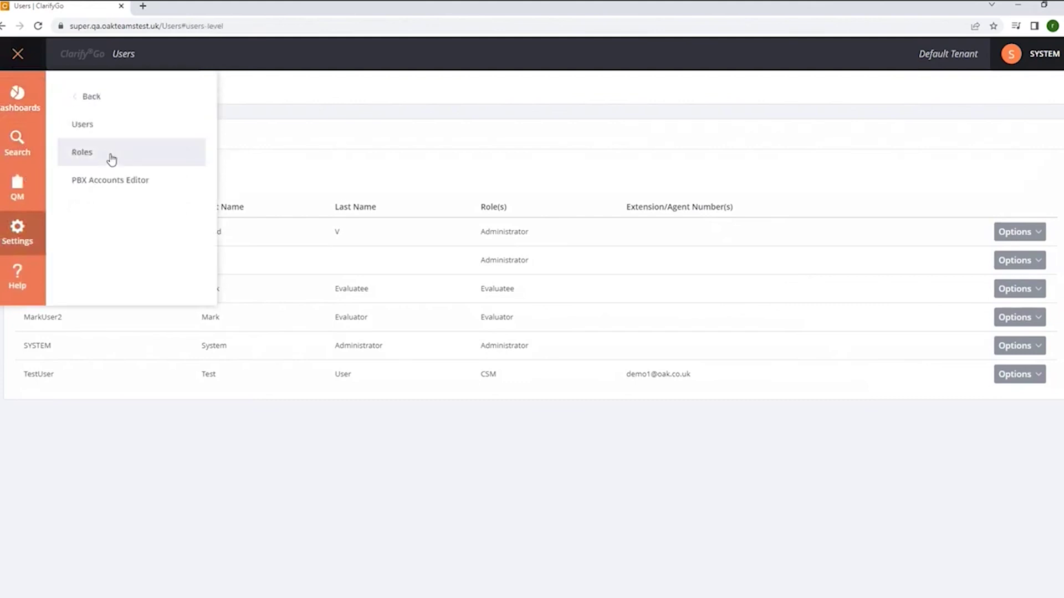
left_click(112, 159)
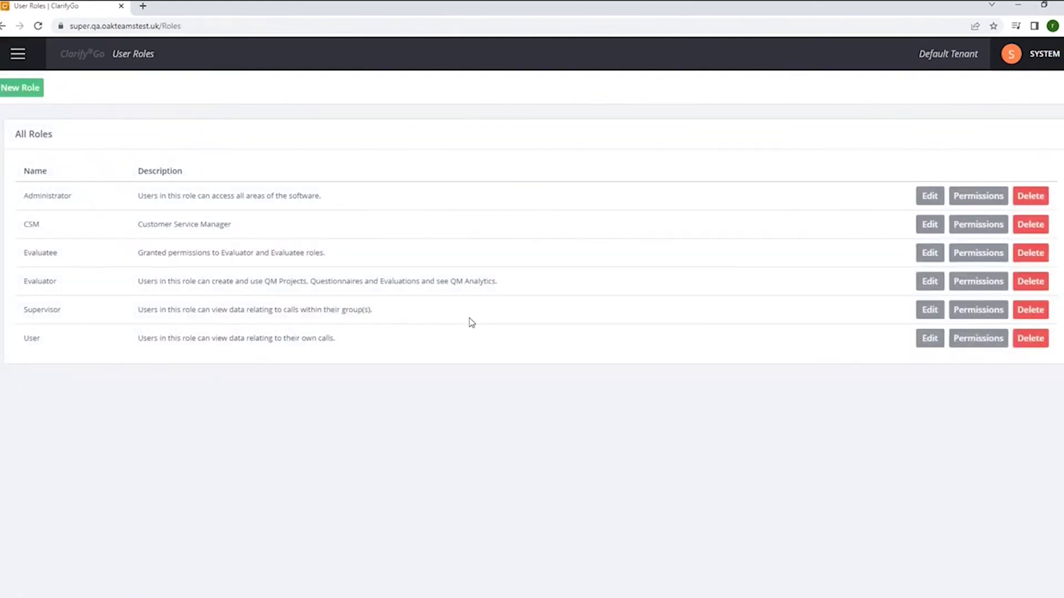
left_click(929, 197)
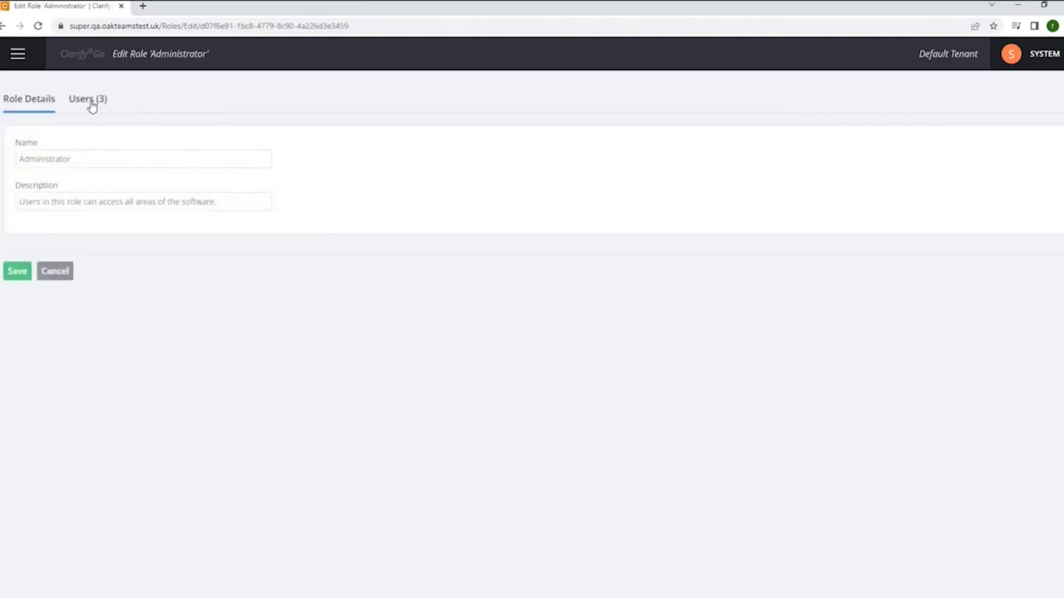
left_click(92, 105)
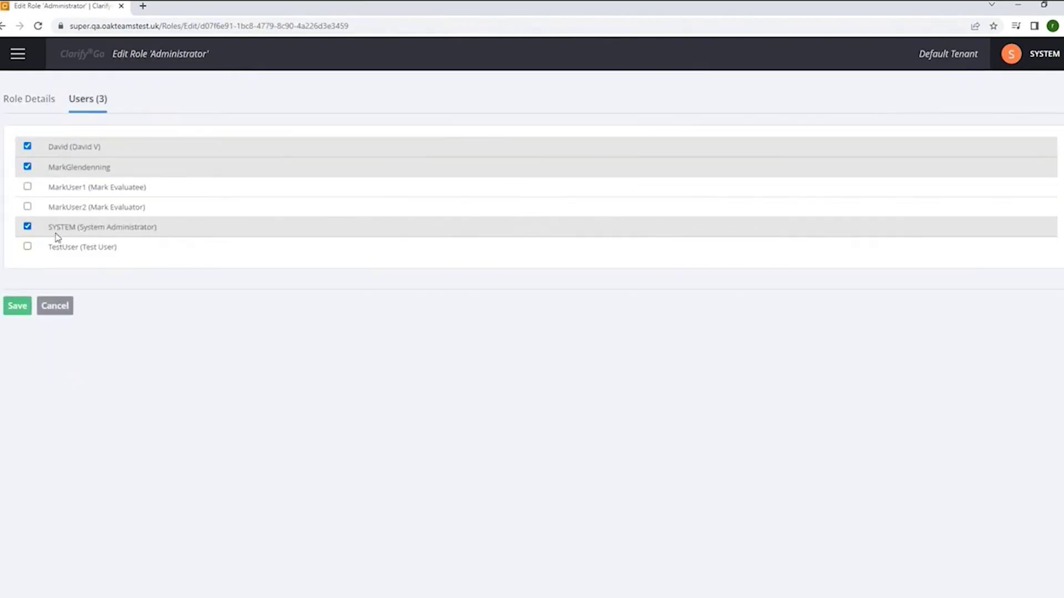